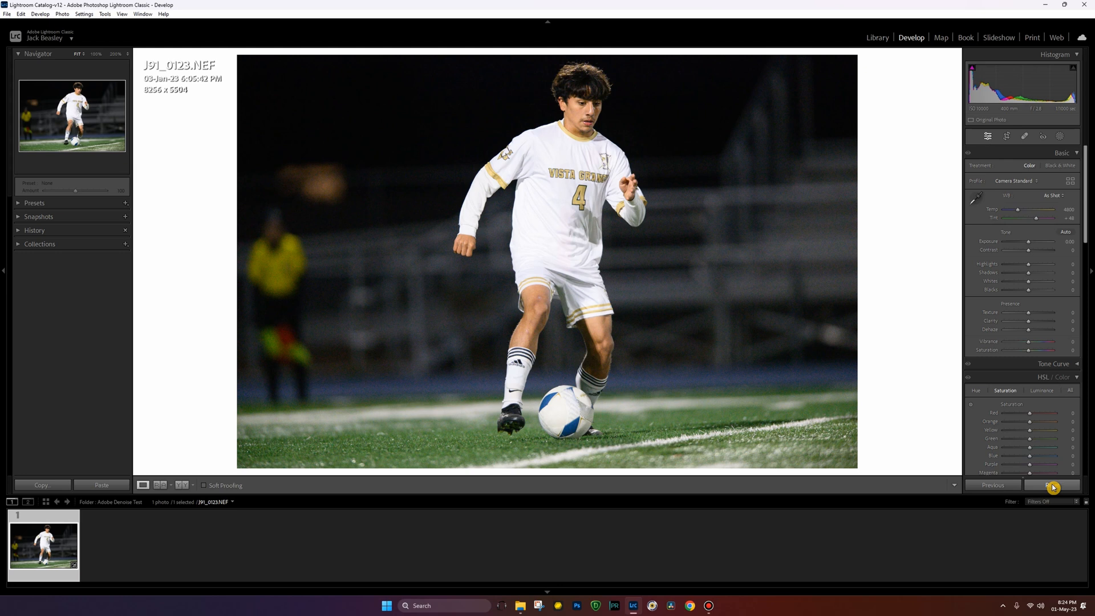
# - Set both the sharpening amount and the manual color noise reduction of J91_0123.NEF to 0
pyautogui.scroll(-10, 1086, 228)
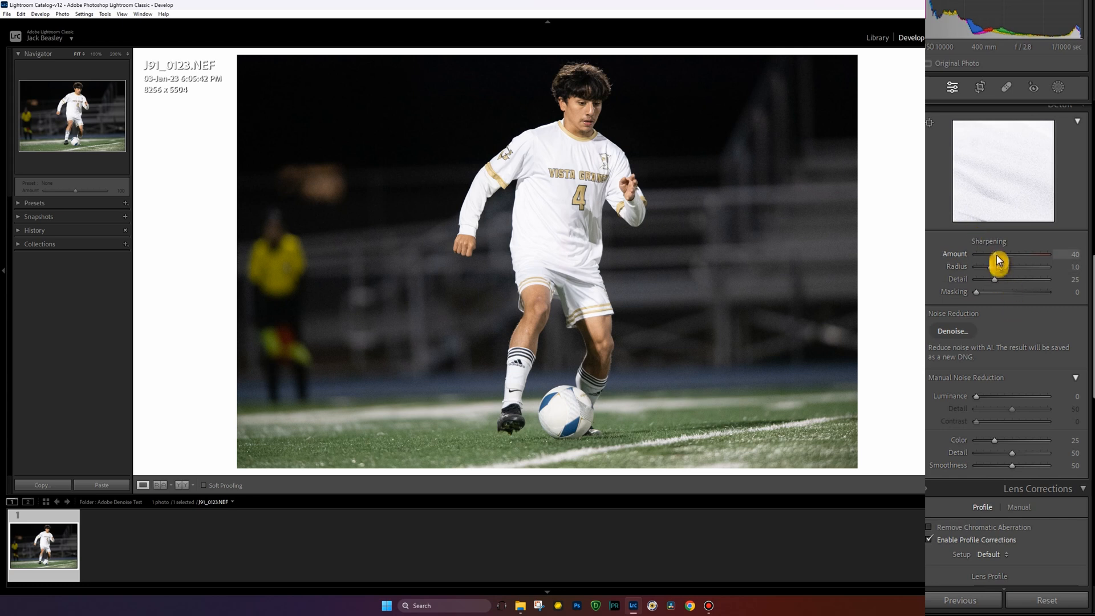
pyautogui.moveTo(996, 254); pyautogui.dragTo(931, 276)
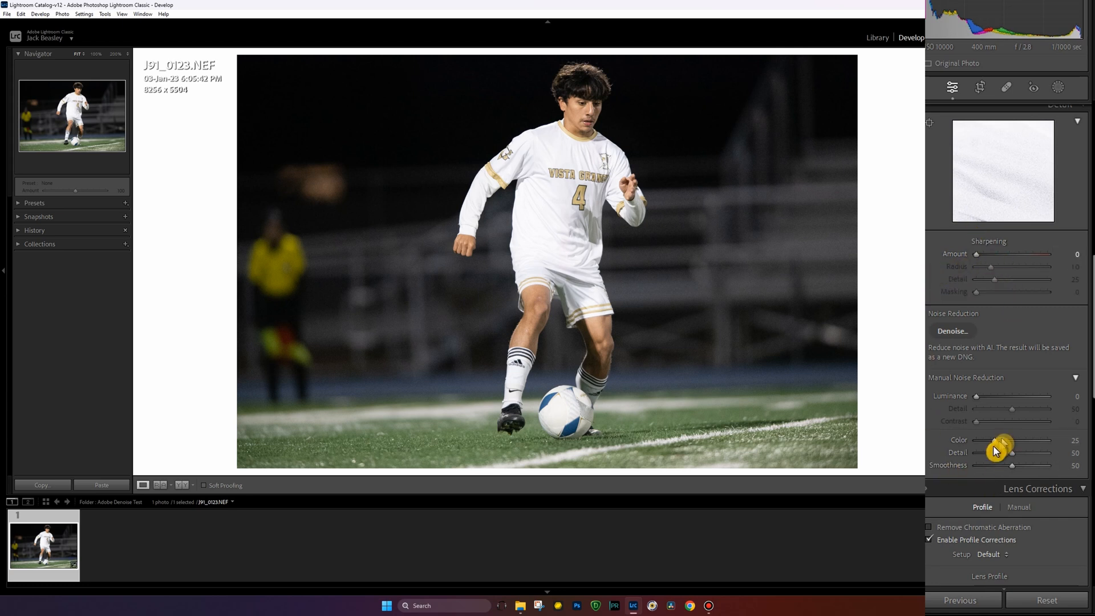
pyautogui.moveTo(994, 440); pyautogui.dragTo(927, 450)
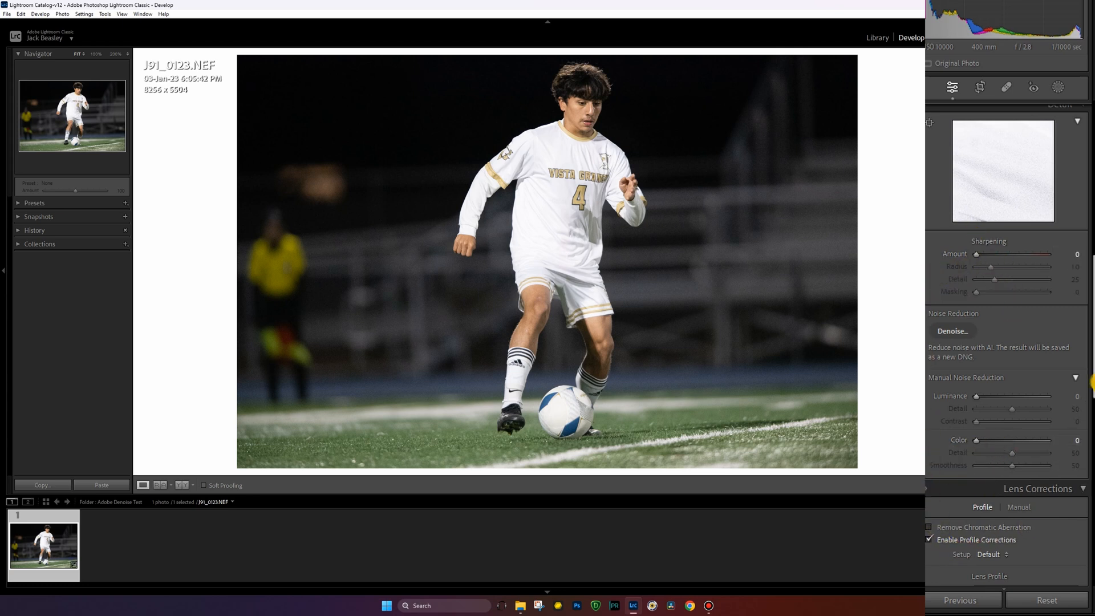
# - Change the photo's profile to the camera-matching Standard profile and close the profile browser
pyautogui.moveTo(1091, 371); pyautogui.dragTo(1072, 174)
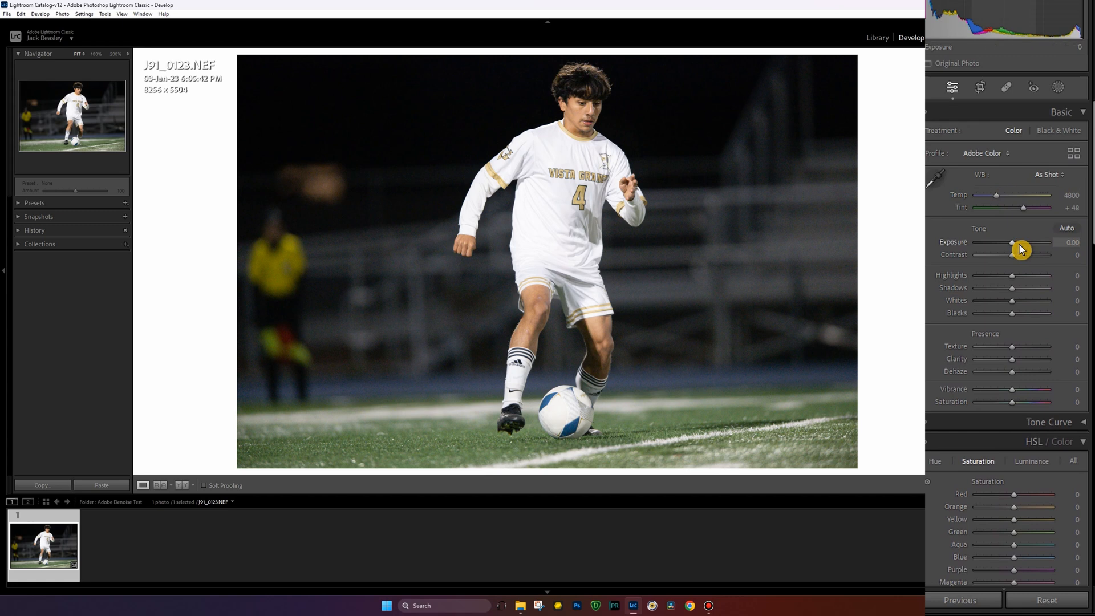
pyautogui.click(1001, 155)
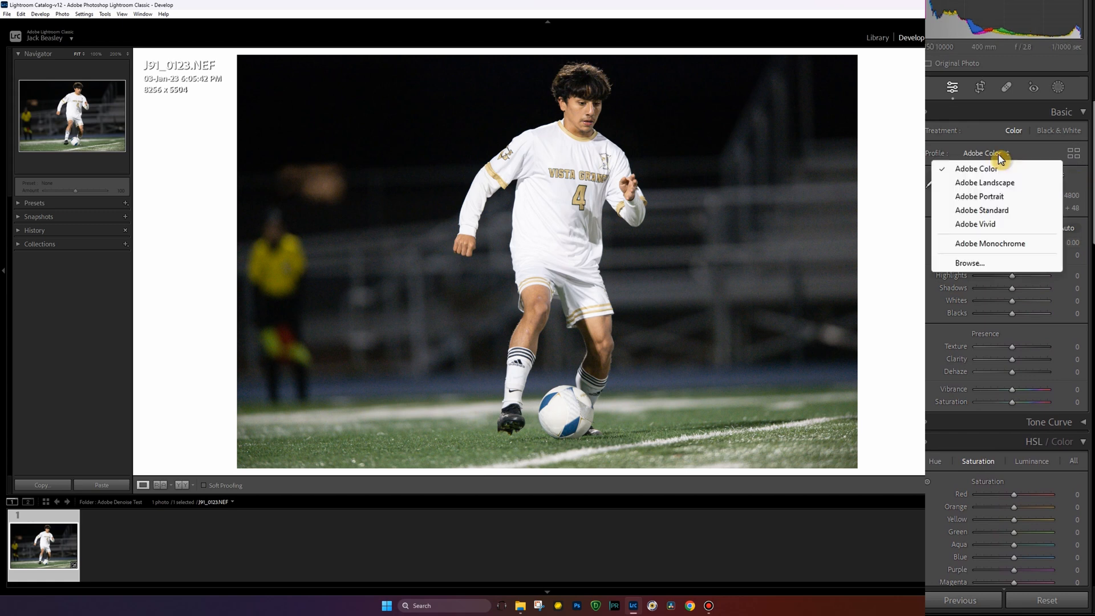
pyautogui.click(976, 263)
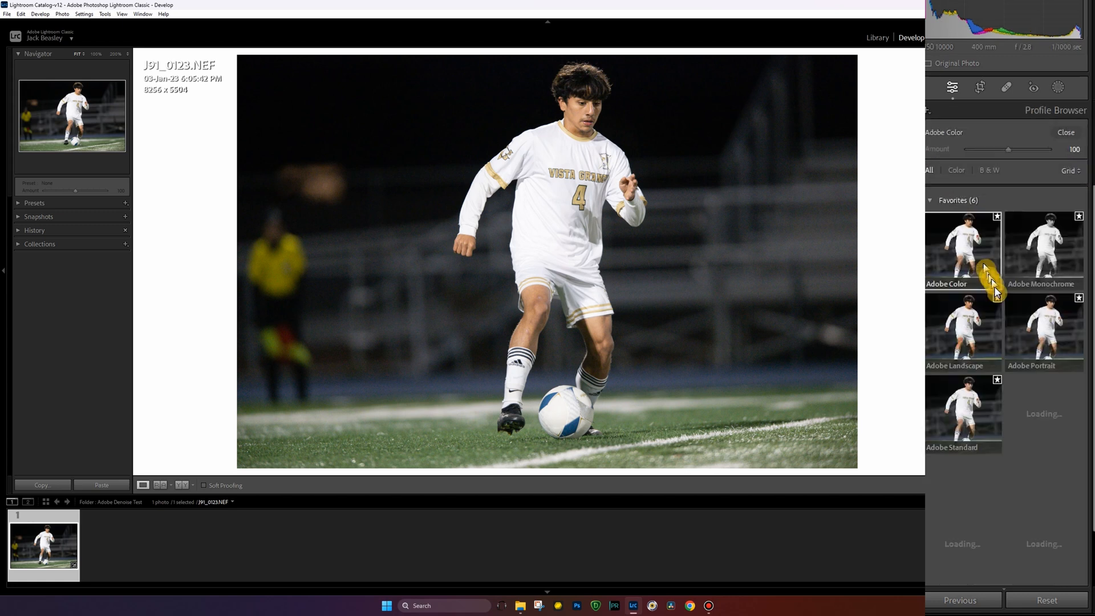
pyautogui.scroll(-3, 1002, 342)
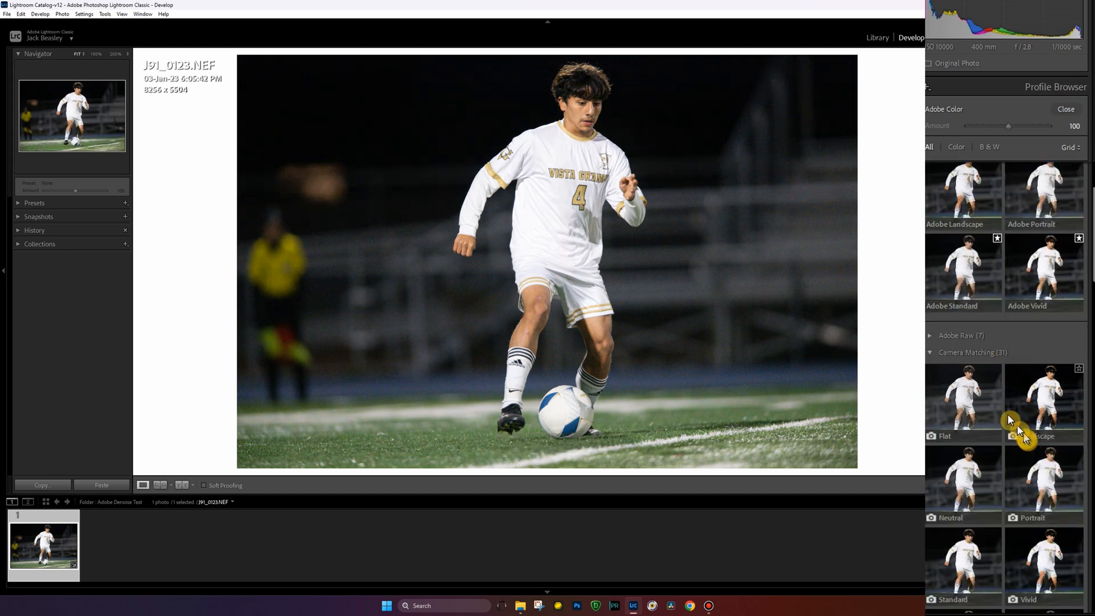
pyautogui.click(1002, 557)
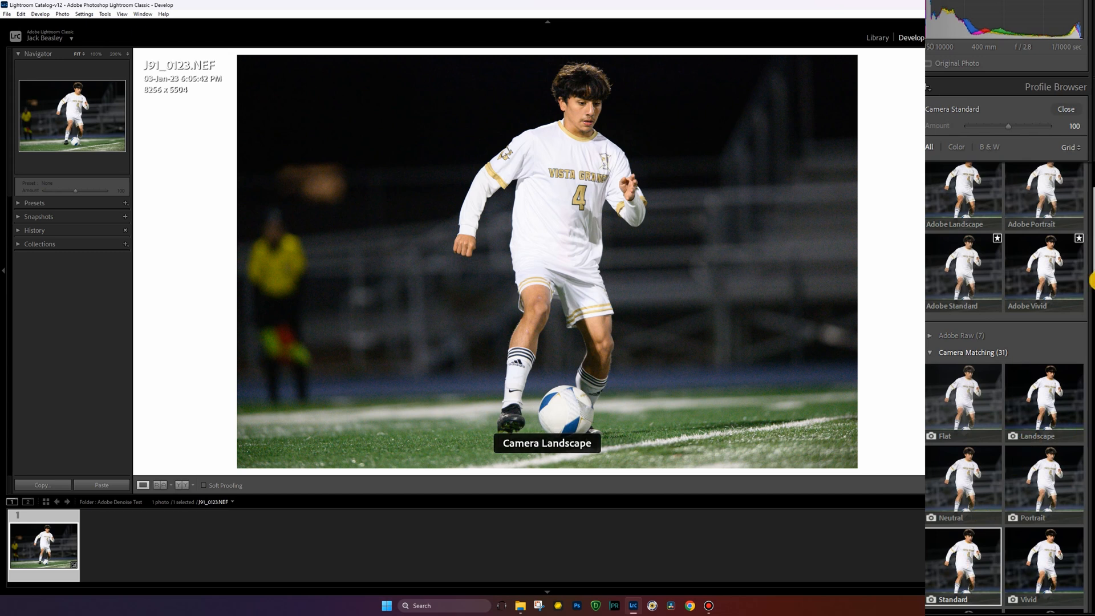
pyautogui.scroll(3, 1091, 279)
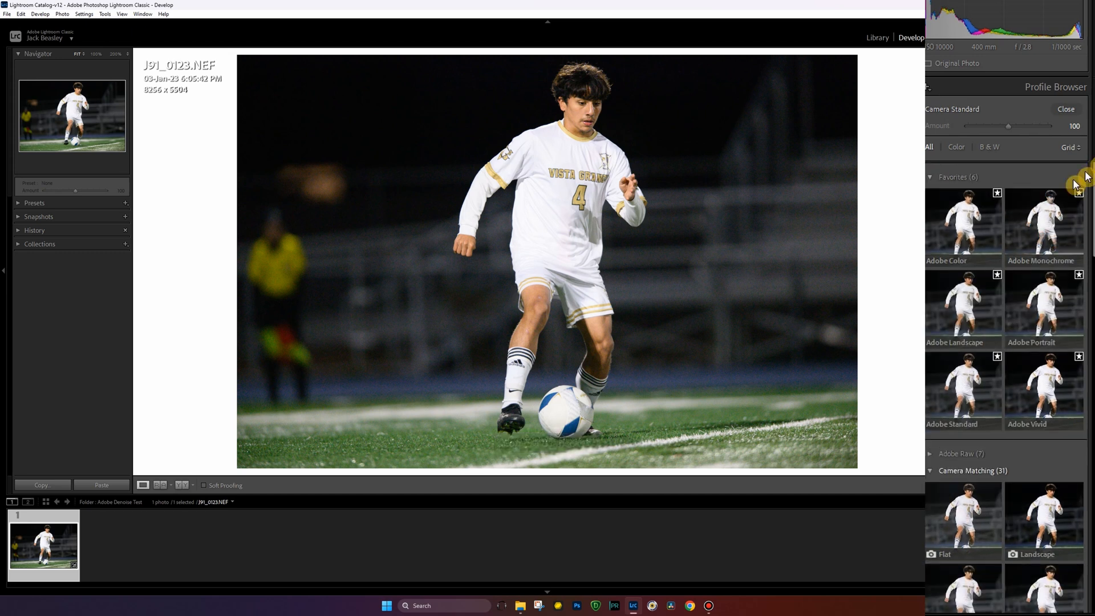
pyautogui.click(1065, 110)
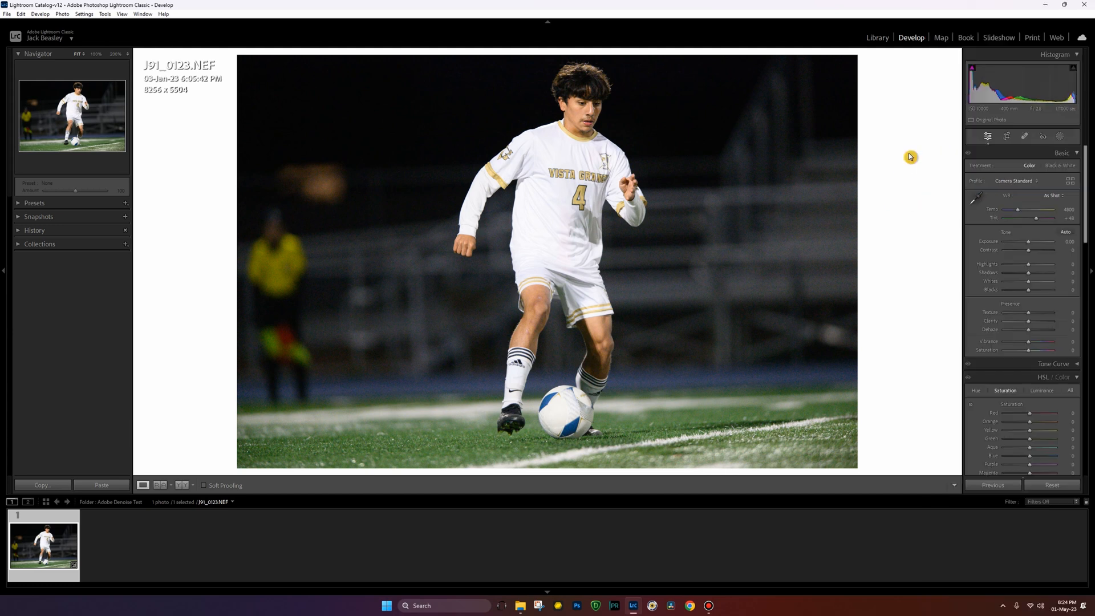
# - Examine the noise on the player's face, hair and jersey at 100% magnification
pyautogui.click(582, 99)
pyautogui.moveTo(584, 184); pyautogui.dragTo(556, 272)
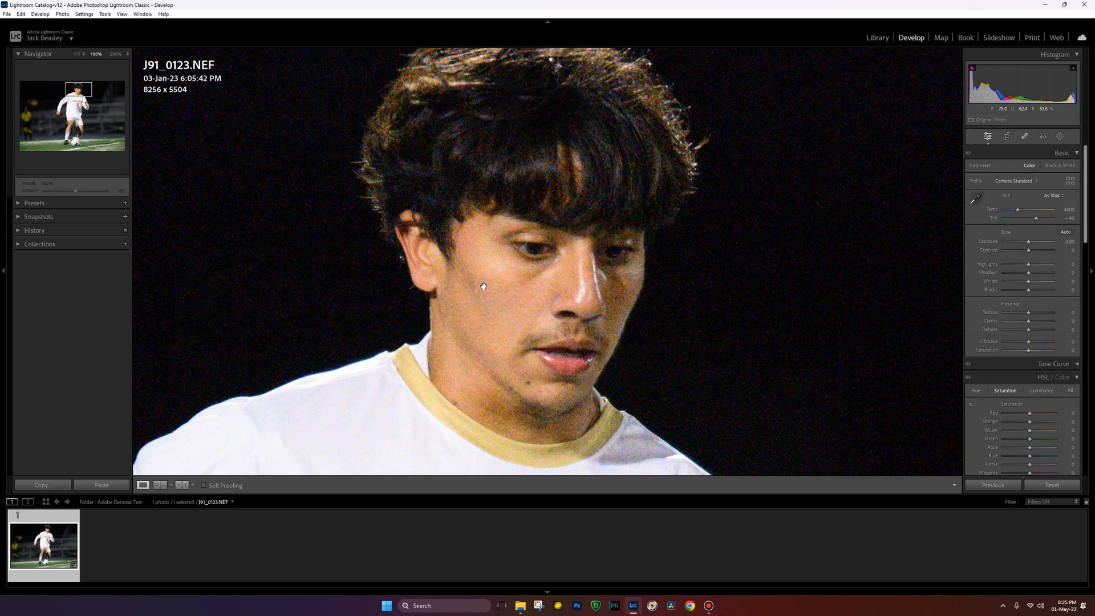
pyautogui.moveTo(487, 271); pyautogui.dragTo(482, 152)
pyautogui.moveTo(471, 340); pyautogui.dragTo(452, 202)
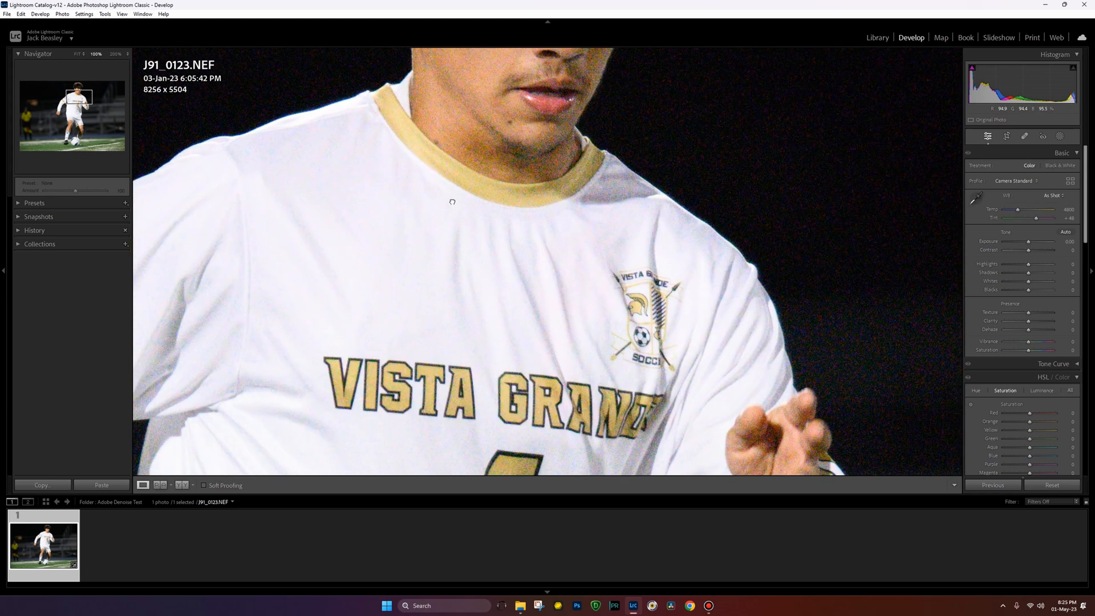
pyautogui.moveTo(466, 363); pyautogui.dragTo(507, 320)
pyautogui.moveTo(498, 262); pyautogui.dragTo(493, 336)
pyautogui.moveTo(492, 285); pyautogui.dragTo(484, 357)
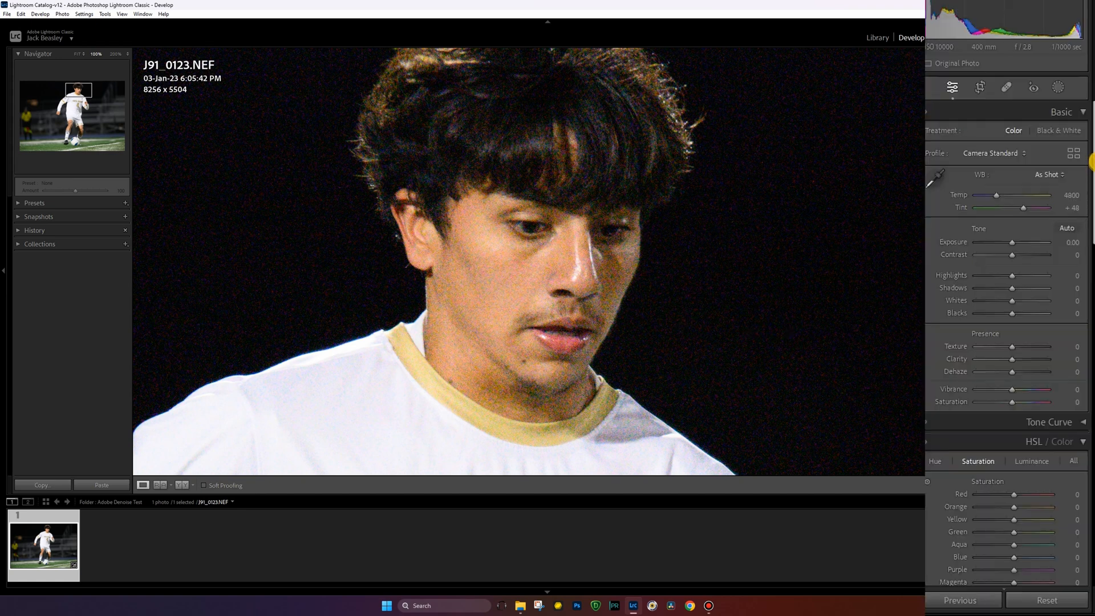
# - Enhance J91_0123.NEF with AI Denoise at an amount of 50, without creating a stack
pyautogui.scroll(-12, 1090, 162)
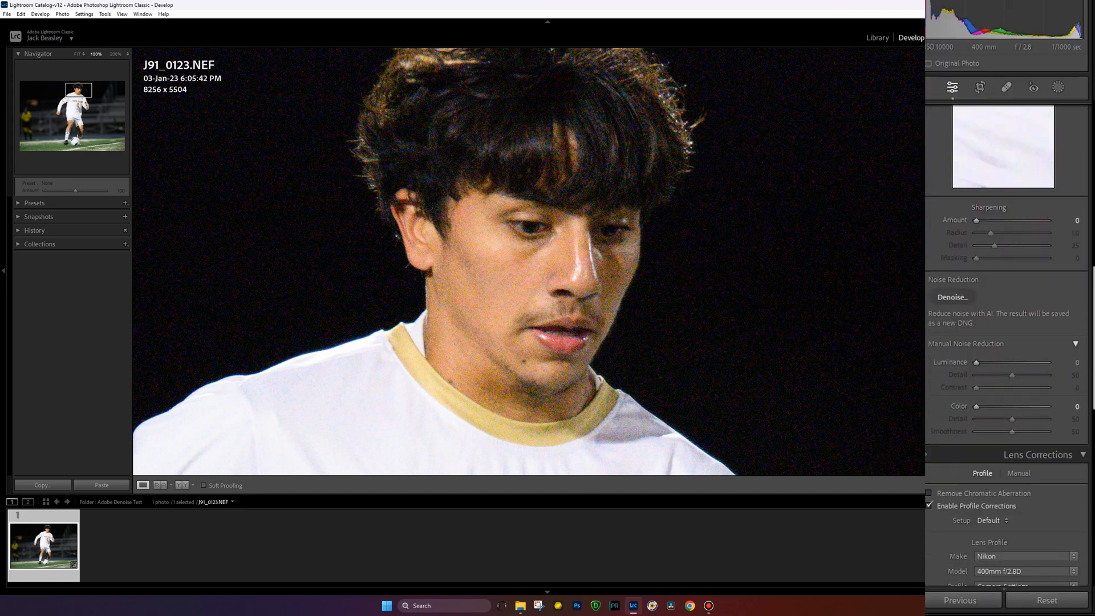
pyautogui.scroll(-3, 1007, 342)
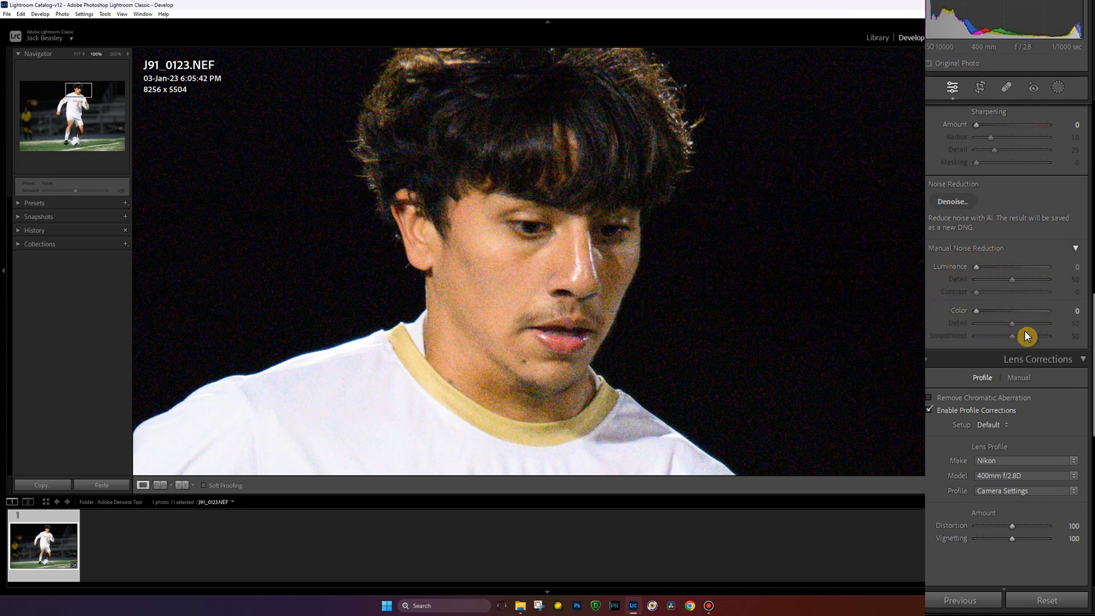
pyautogui.click(963, 207)
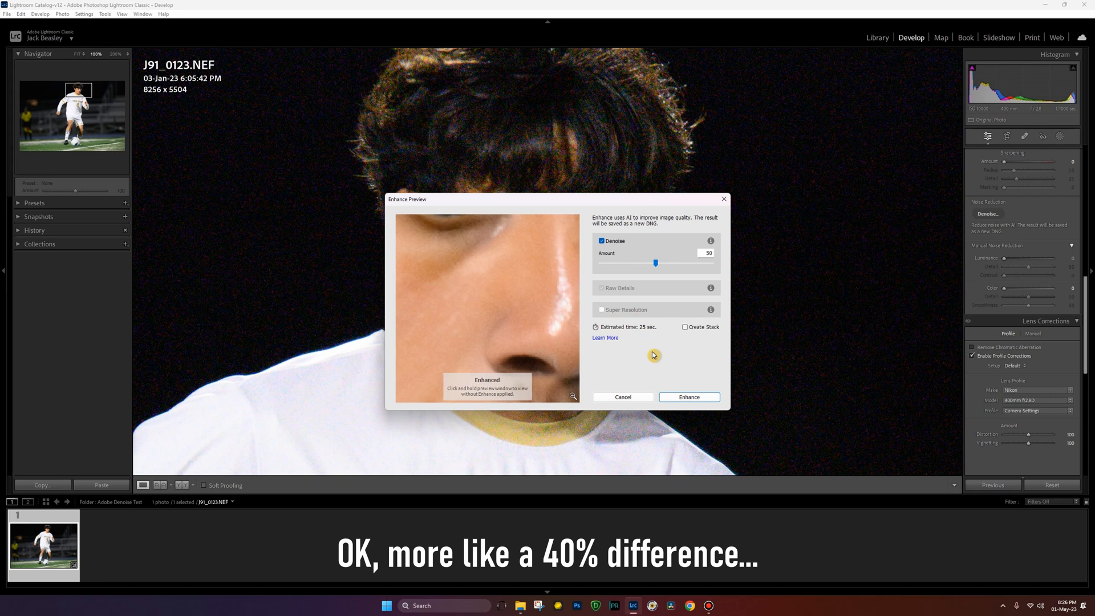
pyautogui.click(690, 397)
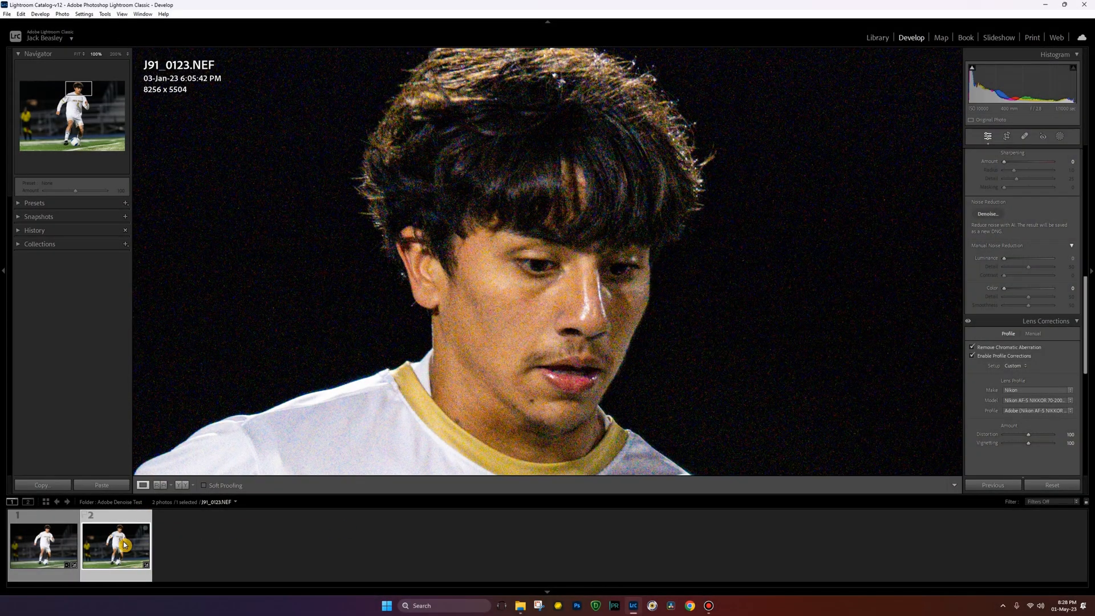
# - Compare the noise on the player's face between the enhanced DNG and the original NEF
pyautogui.click(53, 534)
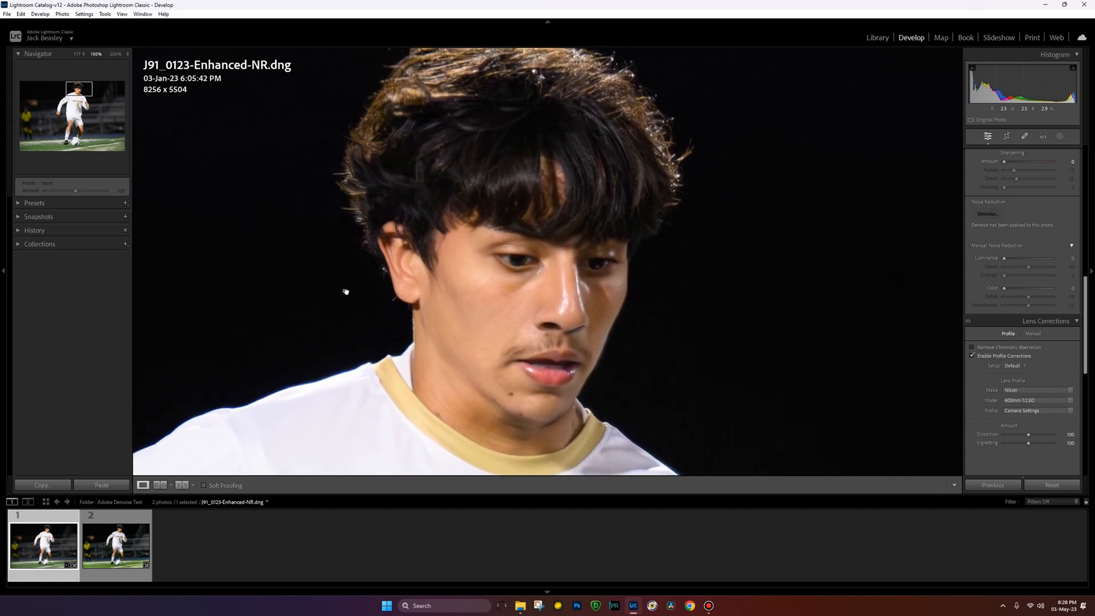
pyautogui.click(106, 542)
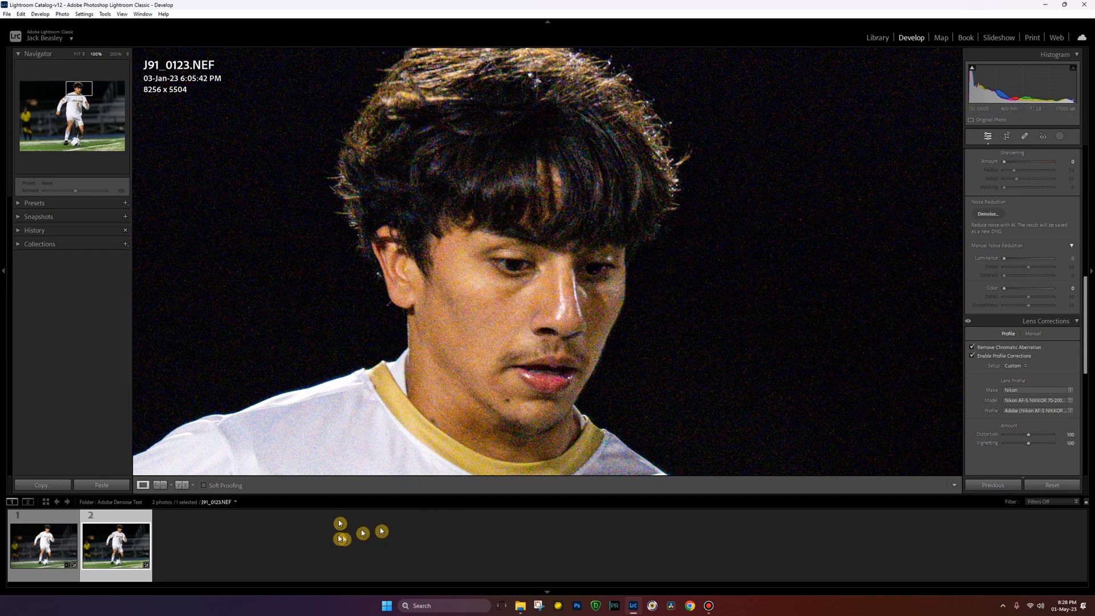
pyautogui.click(49, 533)
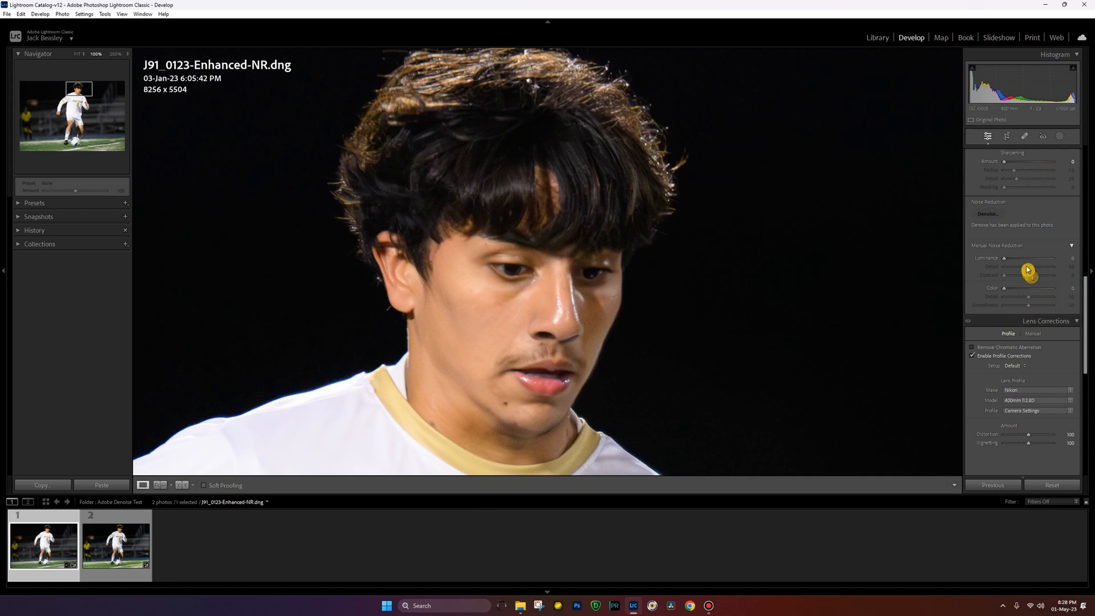
# - Sharpen the enhanced DNG with an amount of 79 and a masking value of 89
pyautogui.scroll(3, 1092, 313)
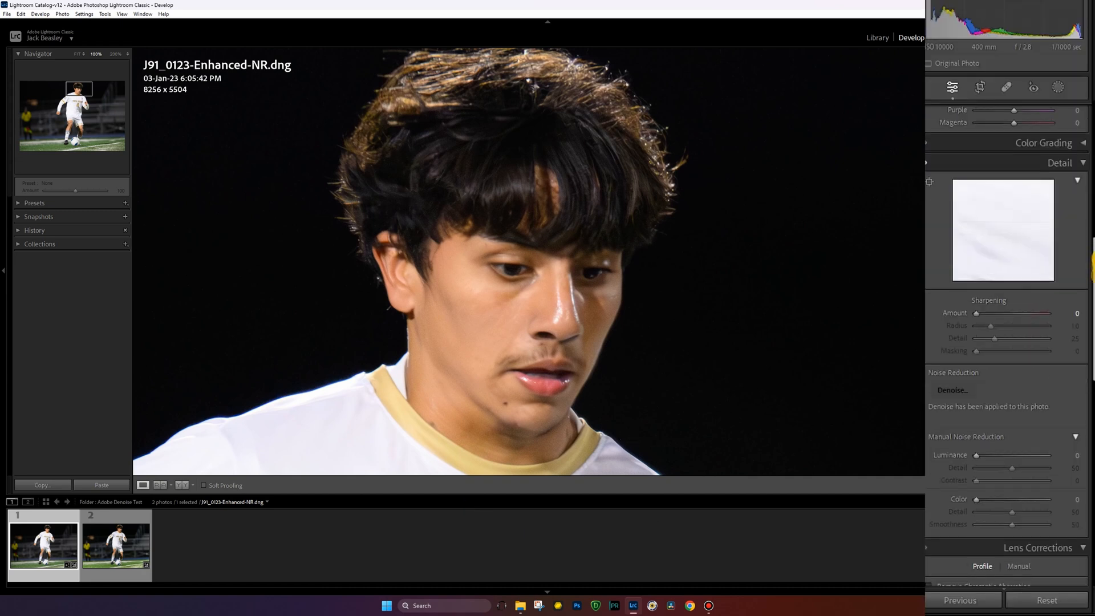
pyautogui.click(1016, 313)
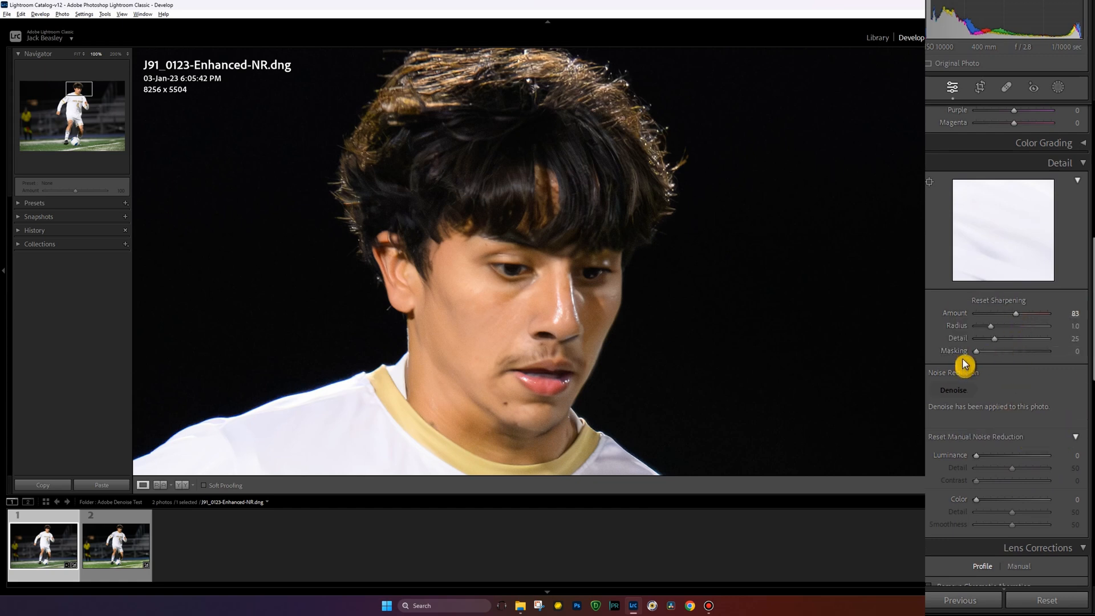
pyautogui.keyDown('alt'); pyautogui.click(977, 351); pyautogui.keyUp('alt')
pyautogui.moveTo(977, 352); pyautogui.dragTo(1040, 351)
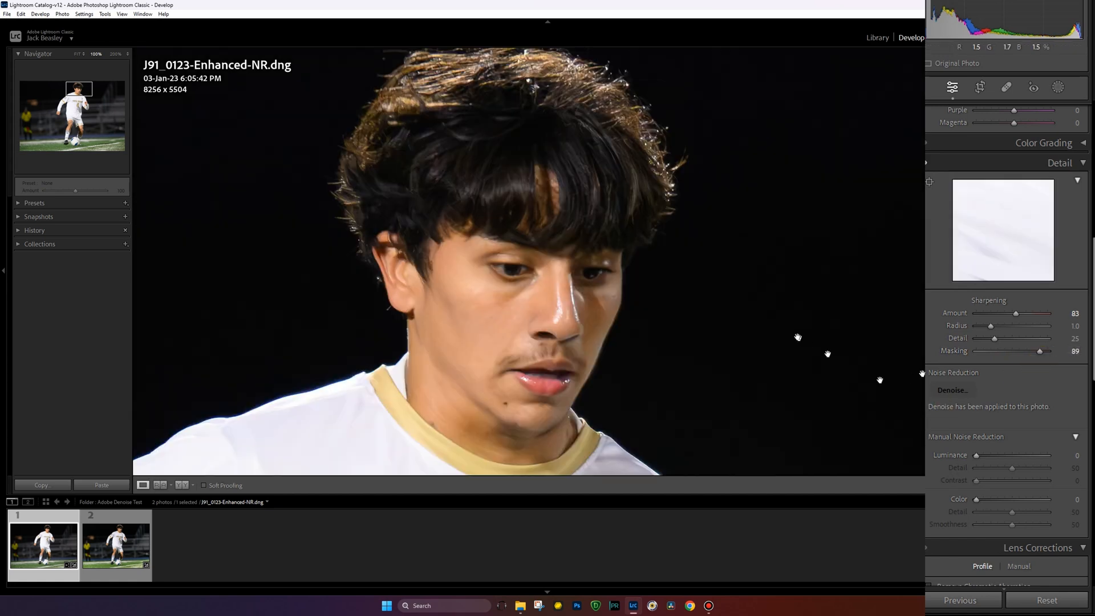
pyautogui.moveTo(1016, 314)
pyautogui.mouseDown()
pyautogui.moveTo(1028, 317)
pyautogui.moveTo(1014, 316)
pyautogui.mouseUp()
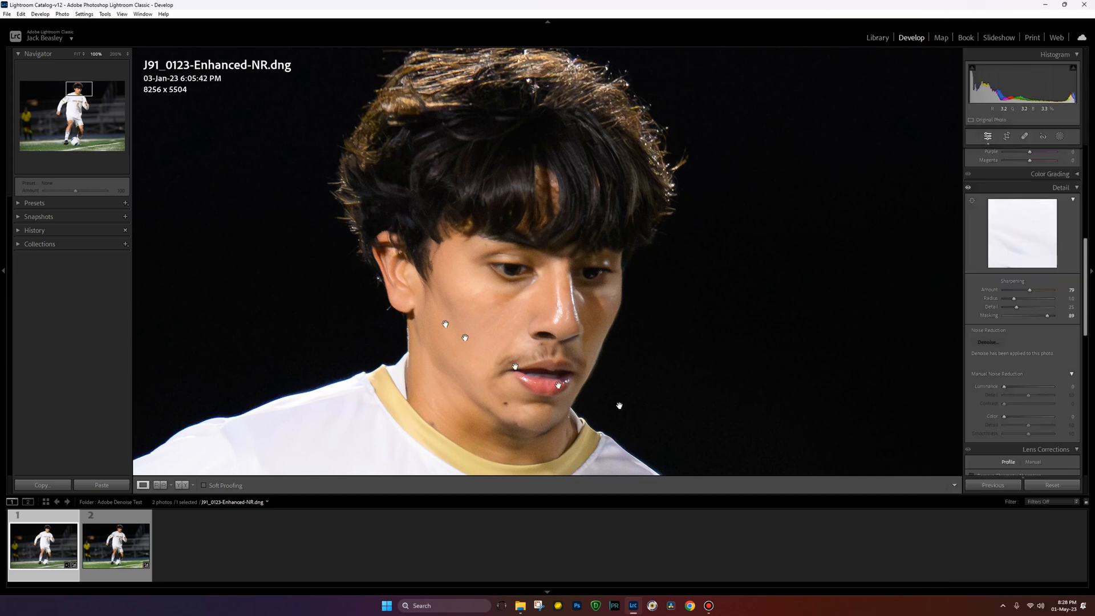
# - Process a copy of the original NEF with Lightroom adjustments in Topaz DeNoise AI, applying the Low Light model
pyautogui.click(116, 520)
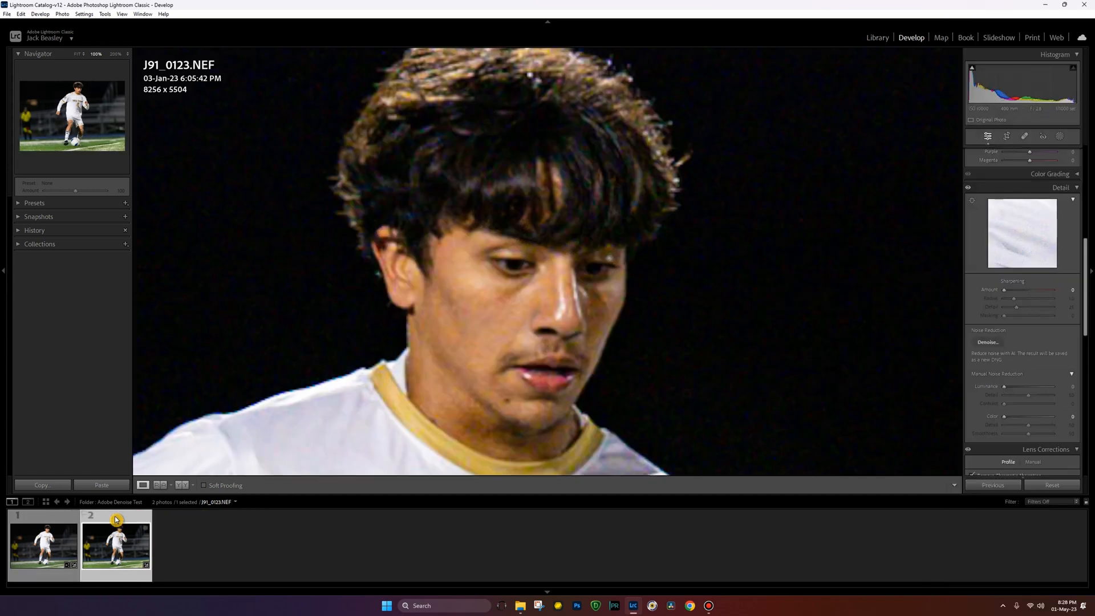
pyautogui.press('Left')
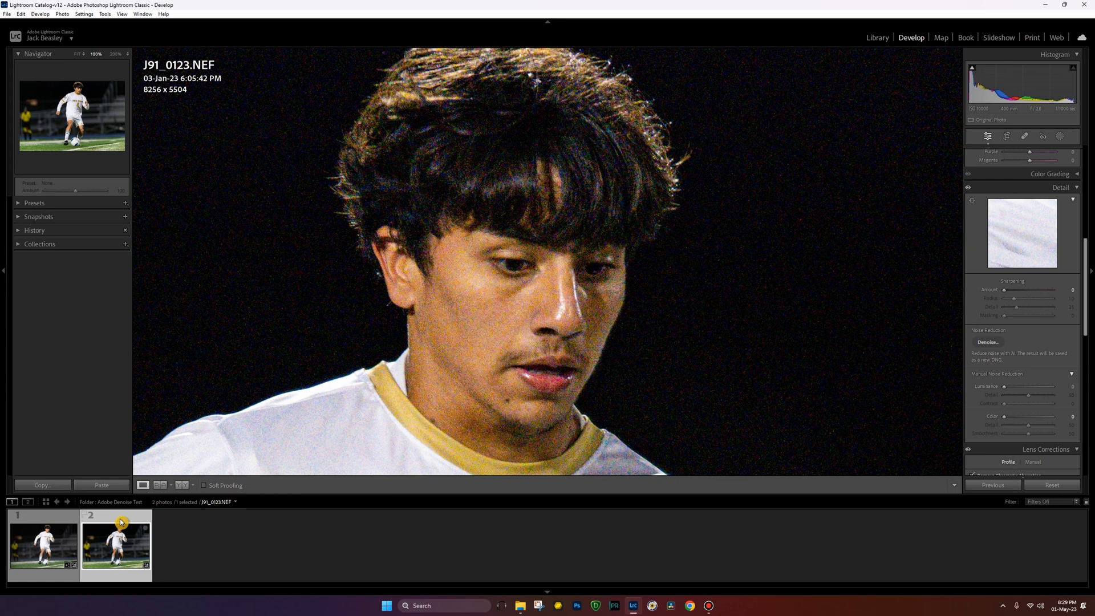
pyautogui.rightClick(121, 522)
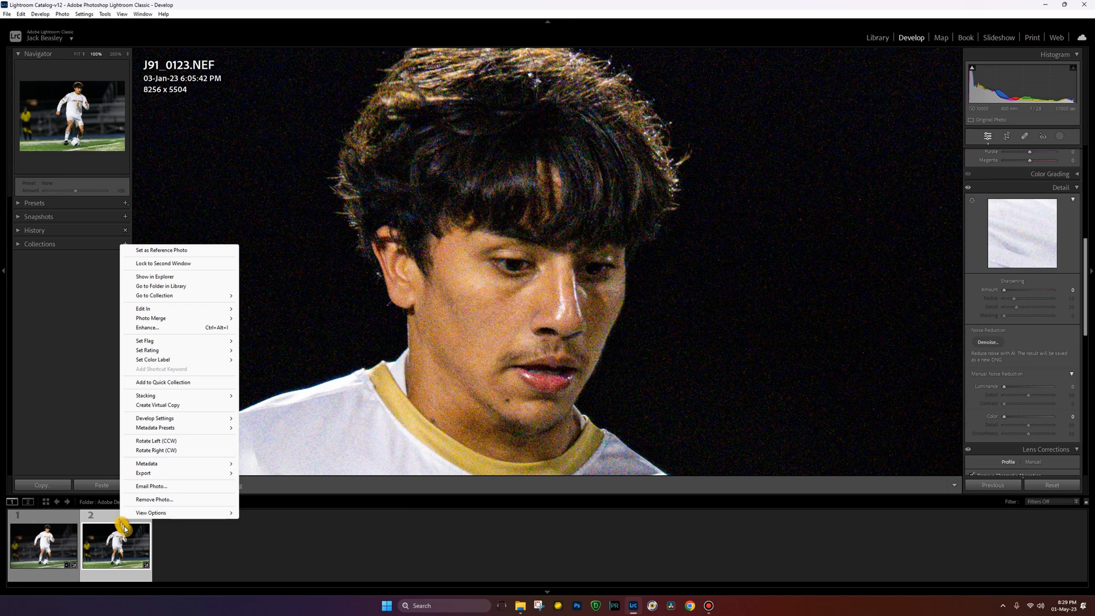
pyautogui.moveTo(162, 311)
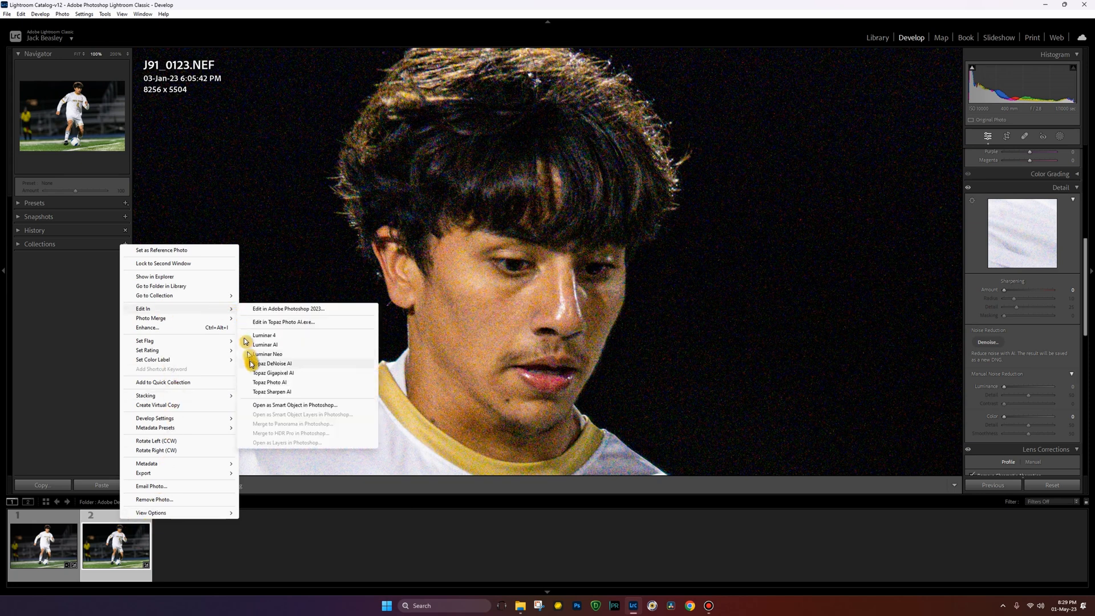
pyautogui.click(289, 365)
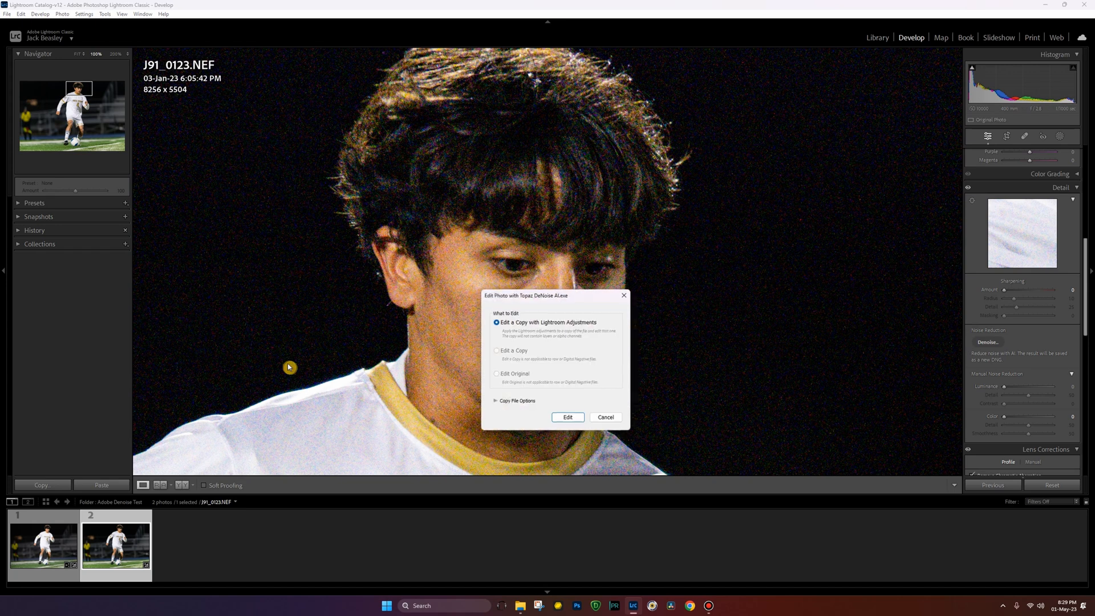
pyautogui.click(568, 418)
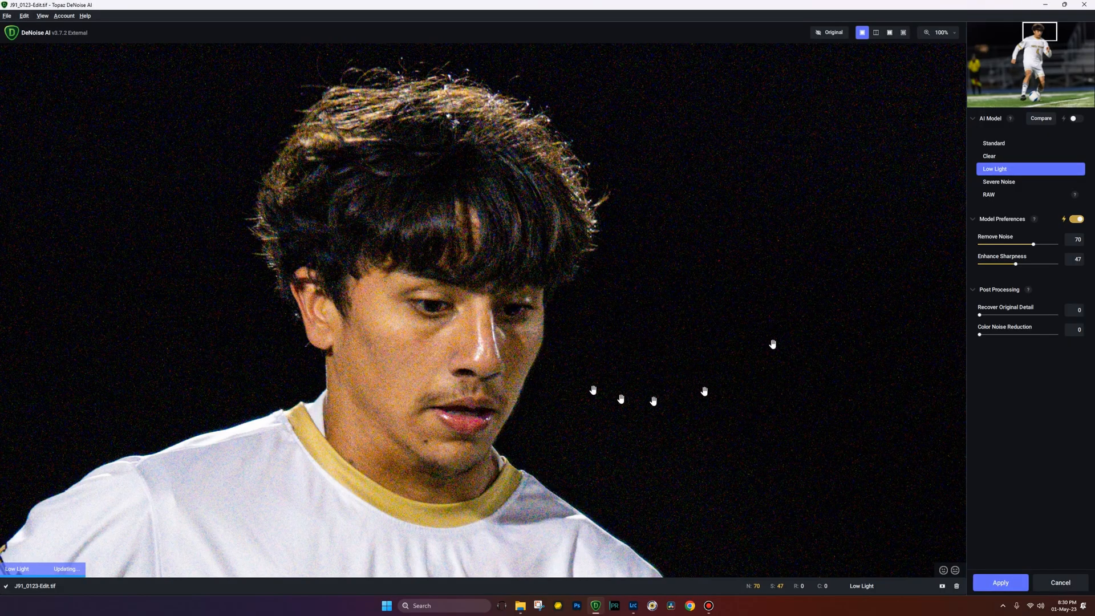
pyautogui.moveTo(593, 391); pyautogui.dragTo(652, 359)
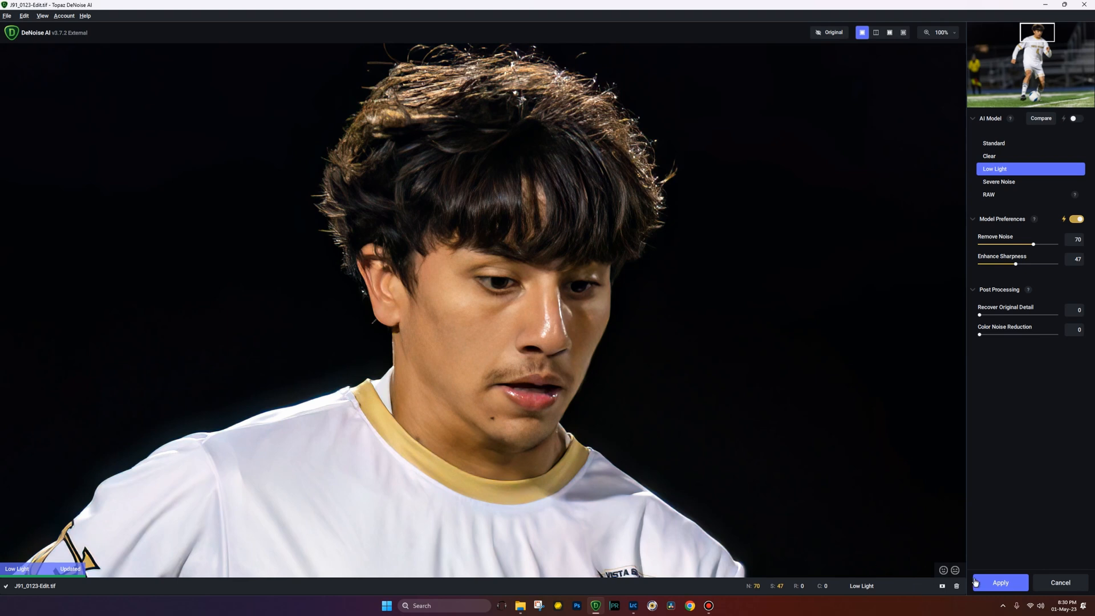
pyautogui.click(1009, 584)
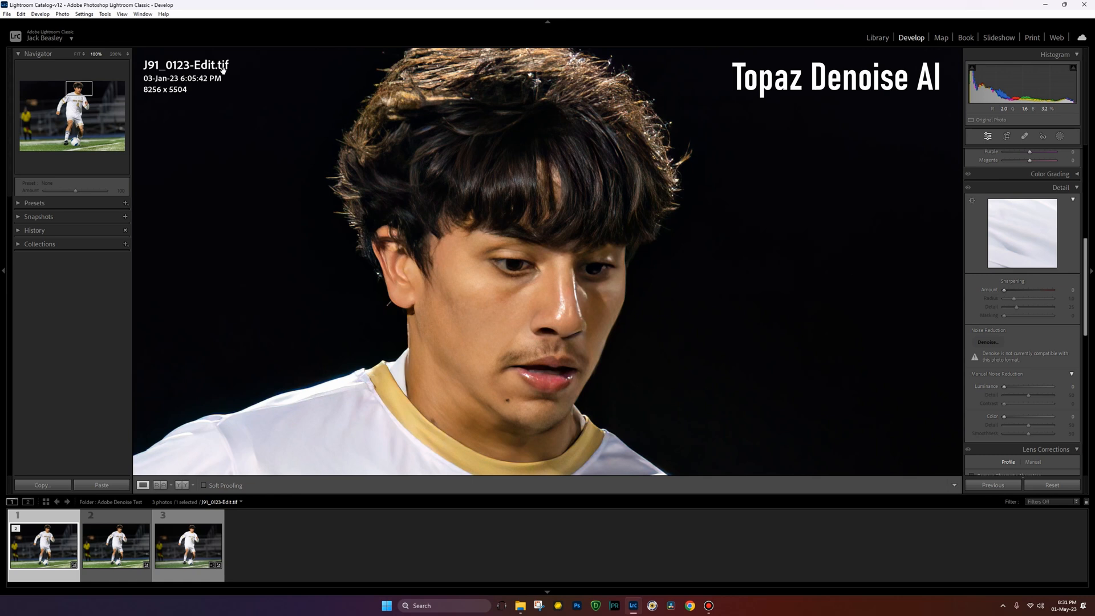
# - Compare the player's face in the original NEF, the Lightroom-enhanced DNG and the Topaz-edited TIFF
pyautogui.click(134, 548)
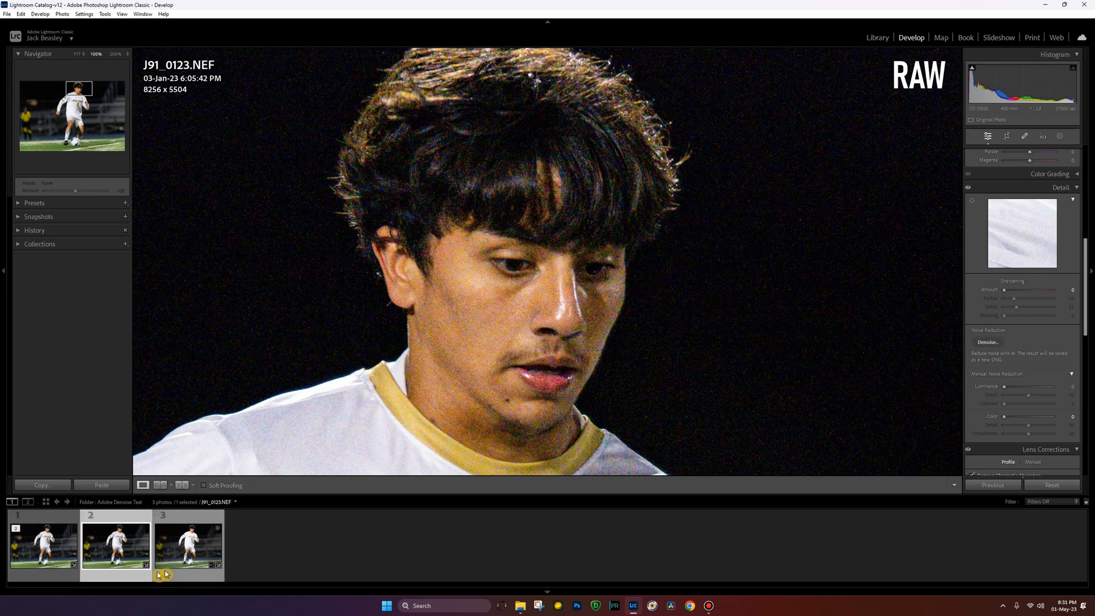
pyautogui.click(193, 536)
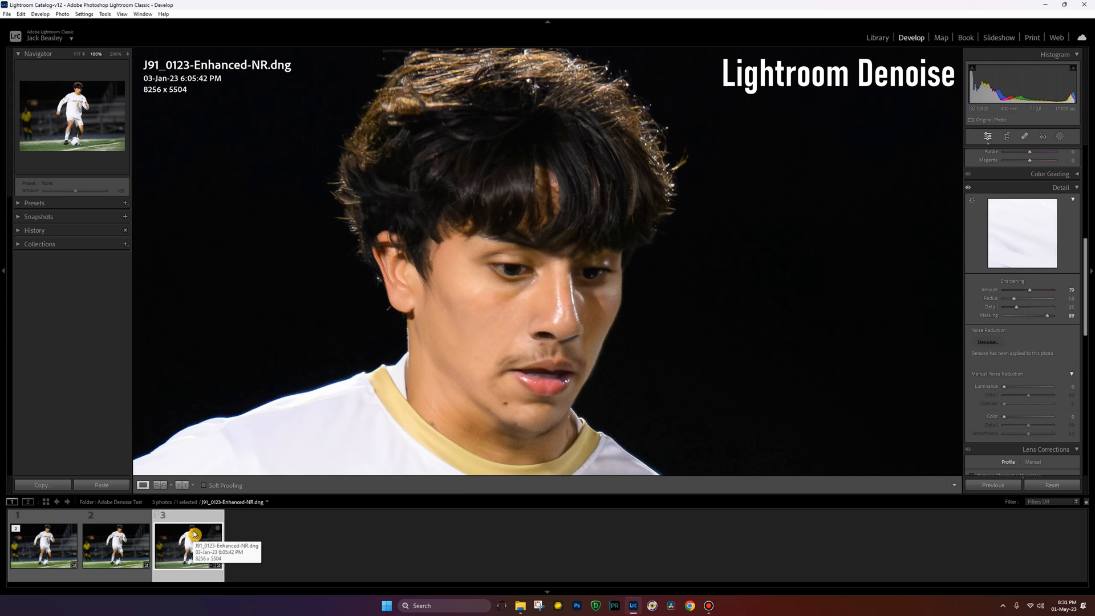
pyautogui.click(57, 537)
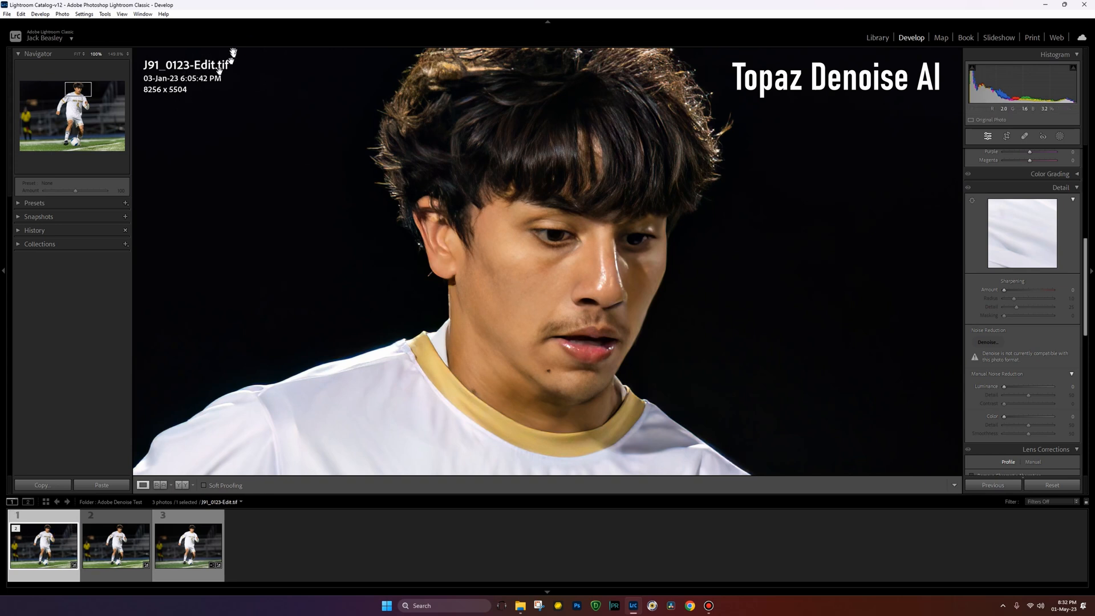
# - Compare the player's face repeatedly between the Topaz-edited TIFF and the Lightroom-enhanced DNG to judge sharpness, skin detail and colour
pyautogui.click(190, 526)
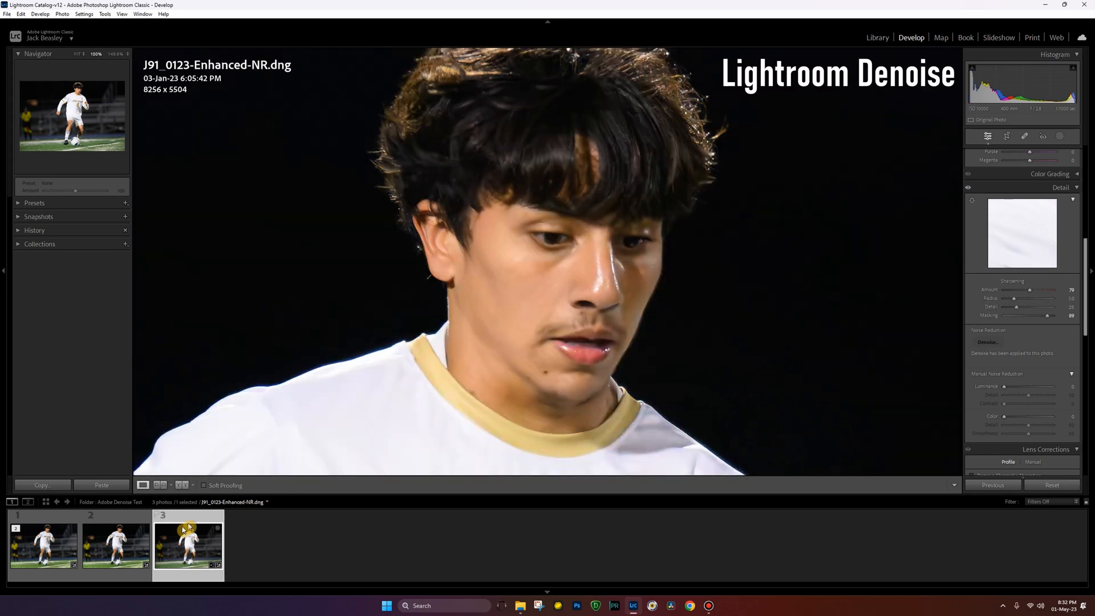
pyautogui.click(64, 517)
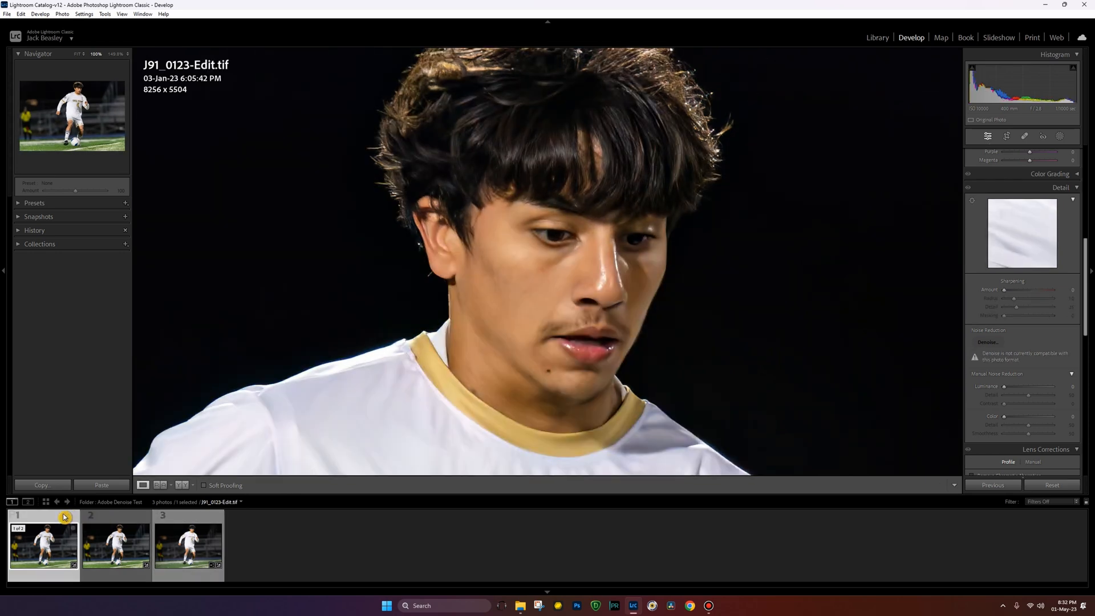
pyautogui.click(183, 521)
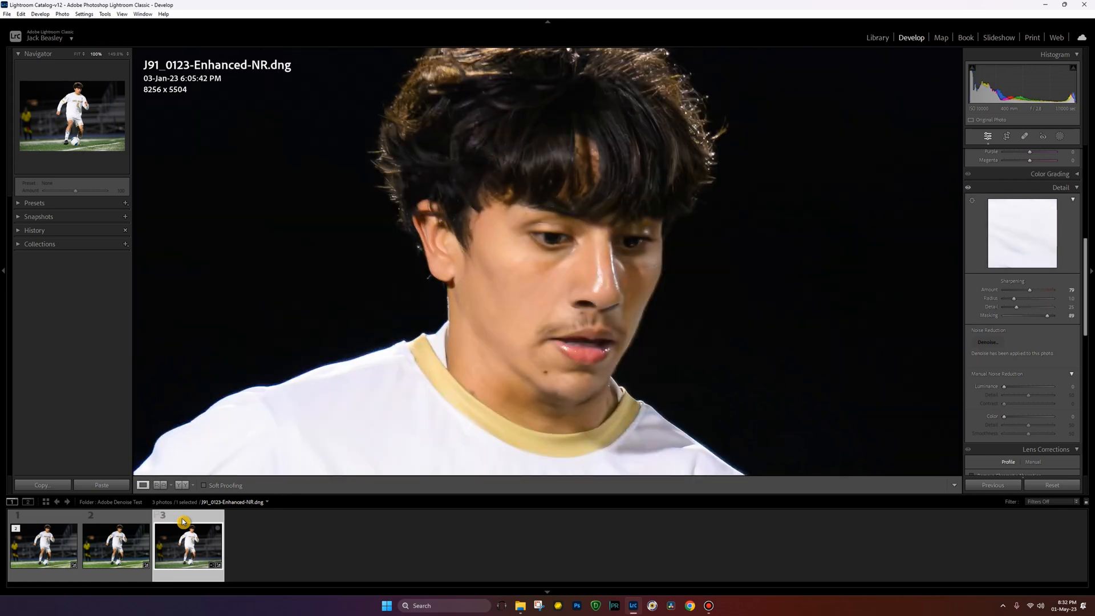
pyautogui.click(63, 516)
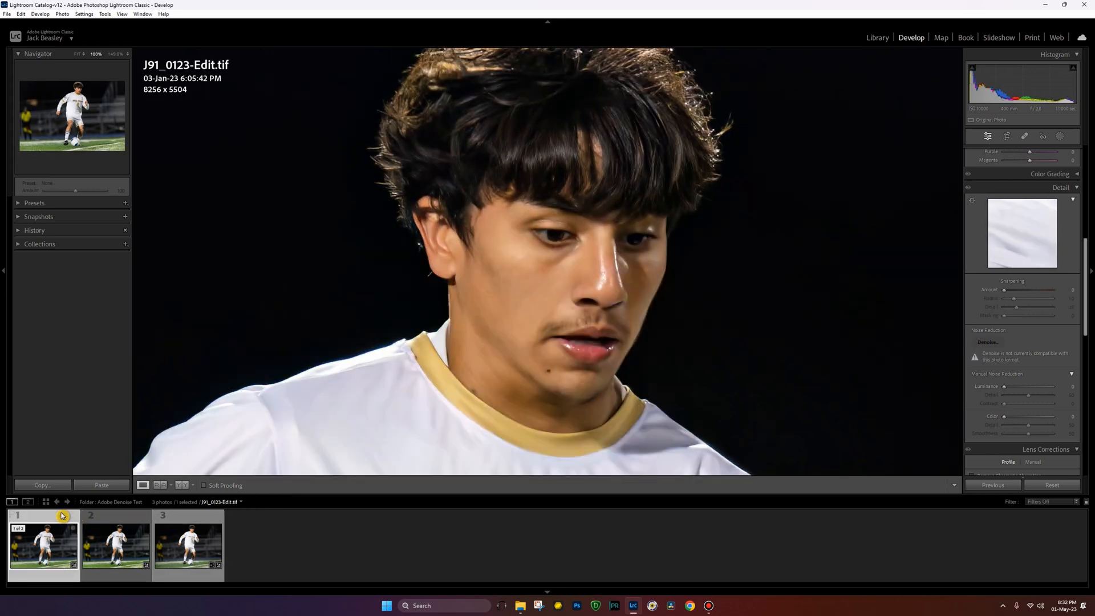
pyautogui.click(183, 521)
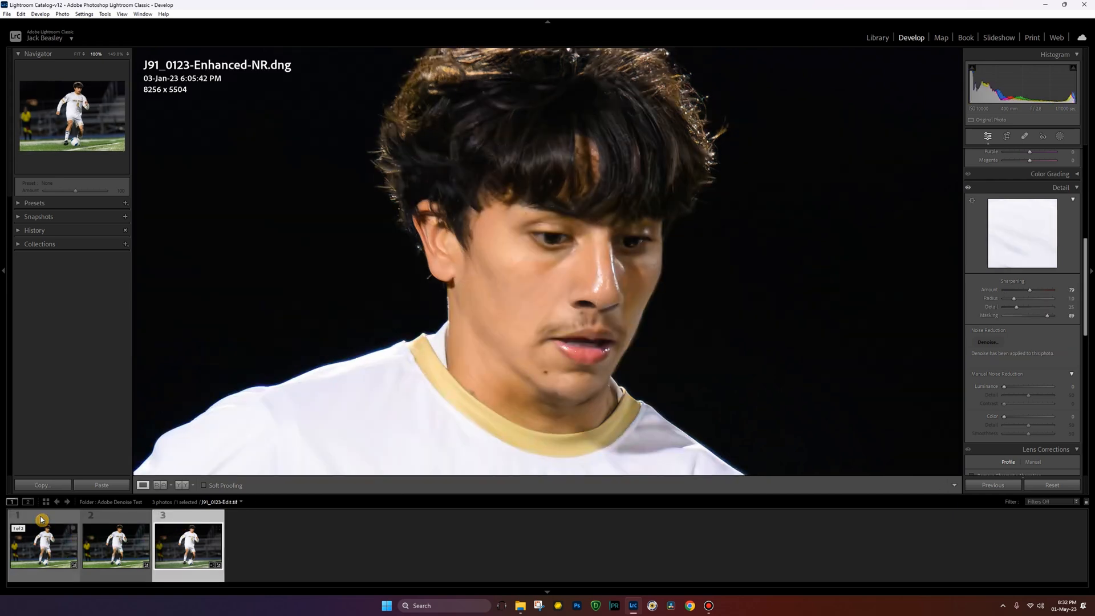
pyautogui.click(41, 519)
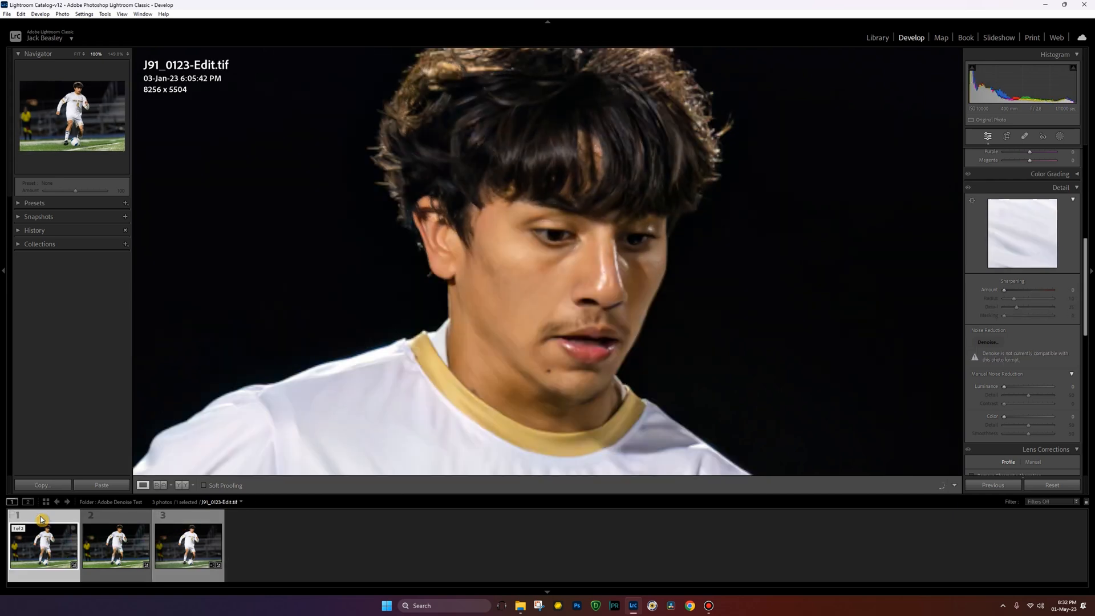
pyautogui.click(198, 526)
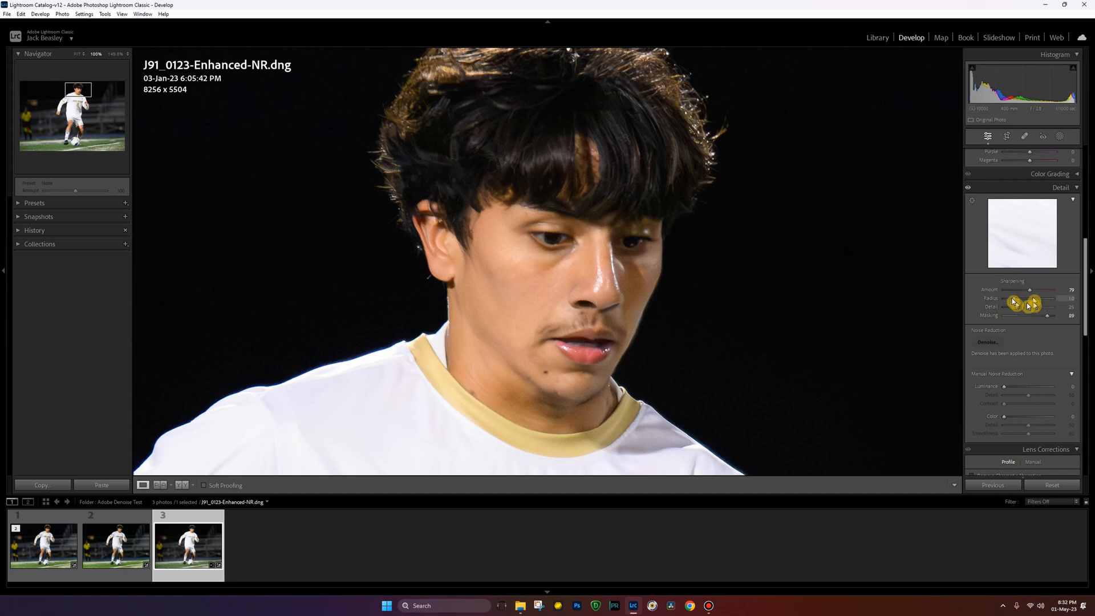
pyautogui.click(44, 544)
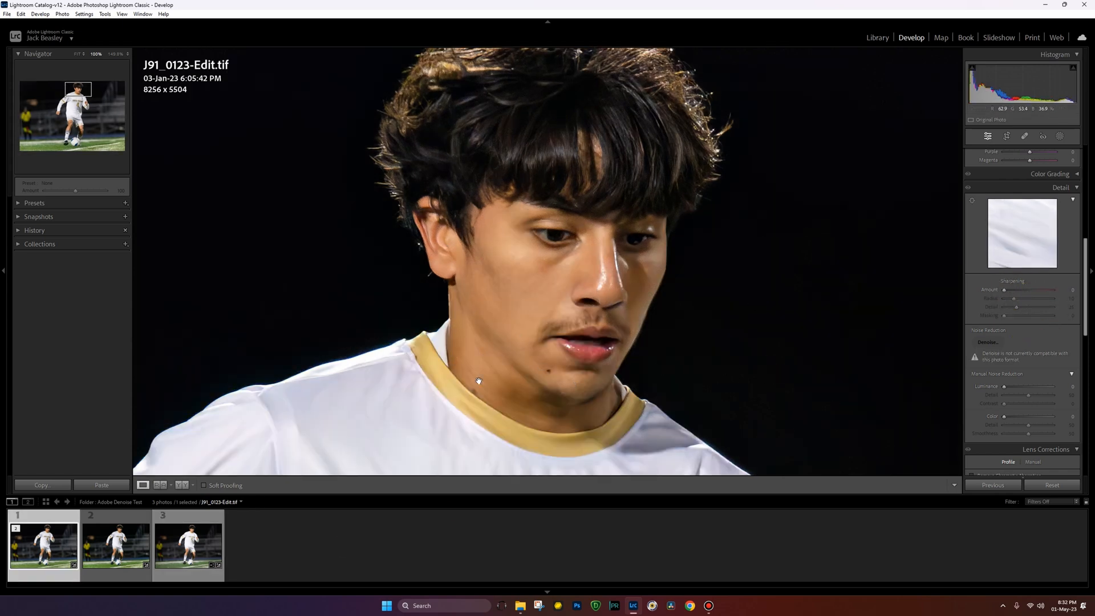
pyautogui.click(199, 536)
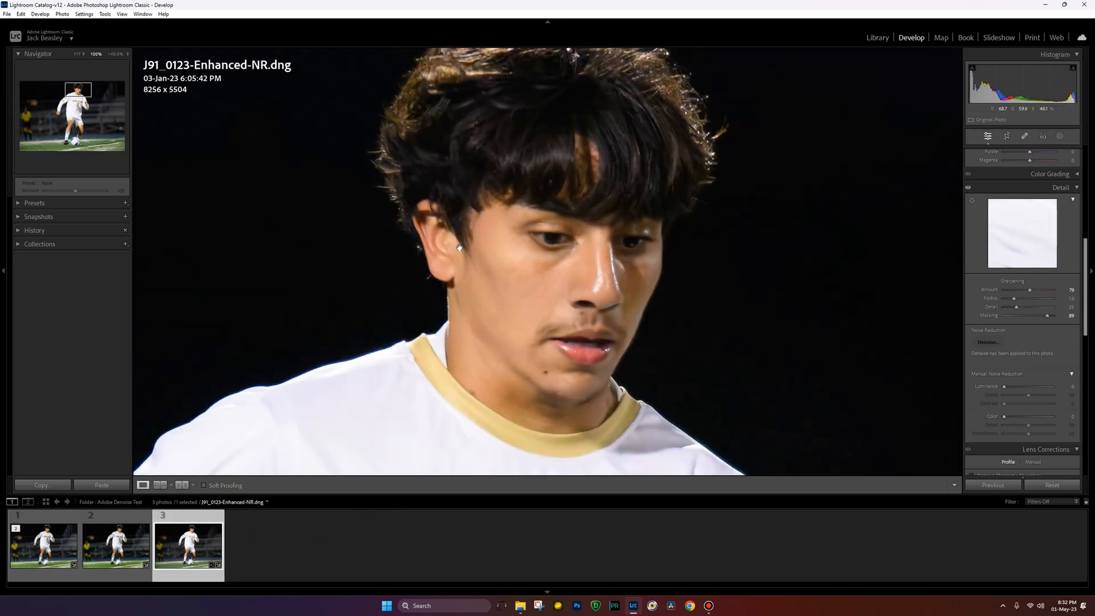
pyautogui.click(39, 520)
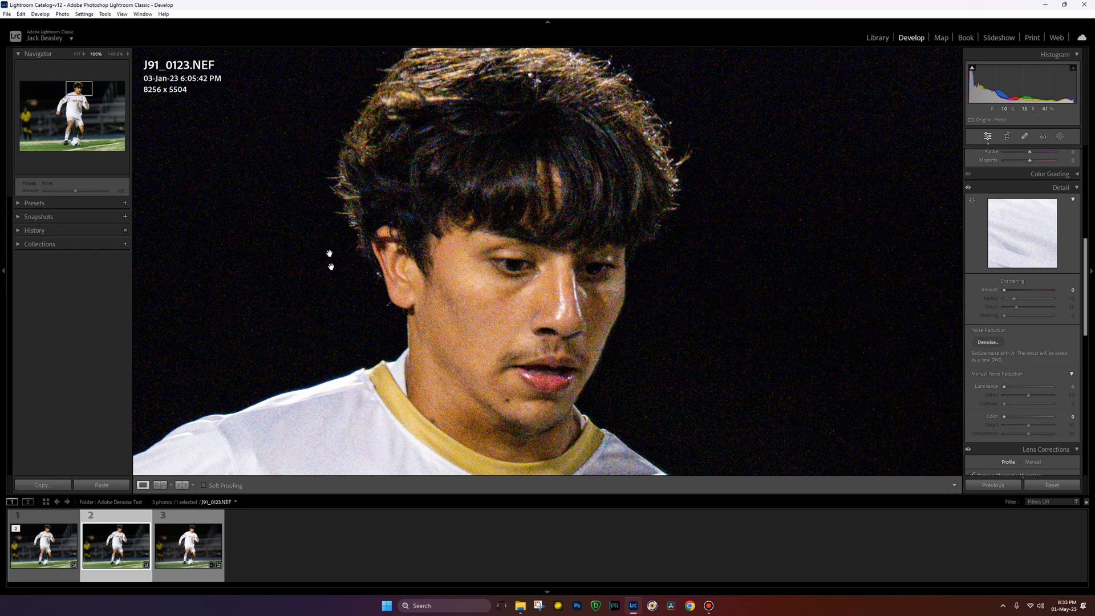
# - Process the original NEF with DxO PureRAW 3, using DeepPRIME XD denoising and DNG output
pyautogui.click(8, 15)
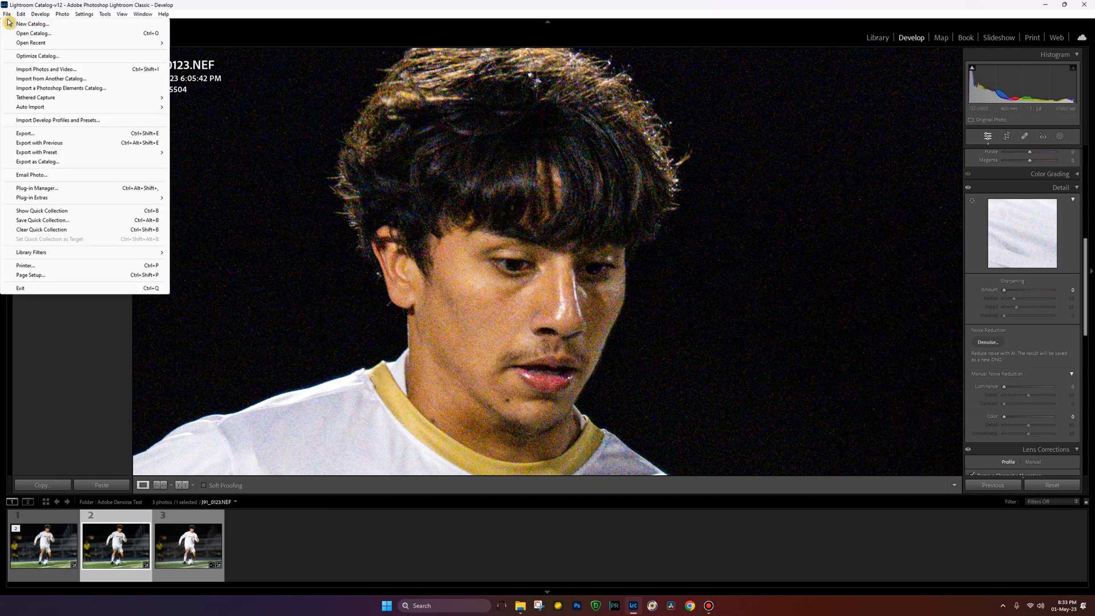
pyautogui.moveTo(49, 197)
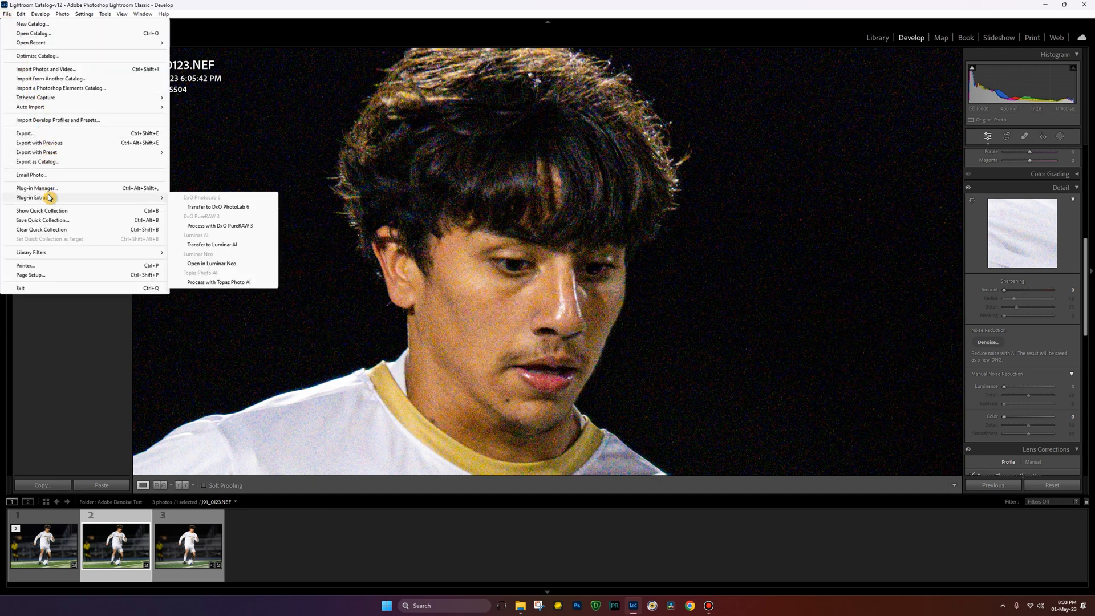
pyautogui.click(203, 227)
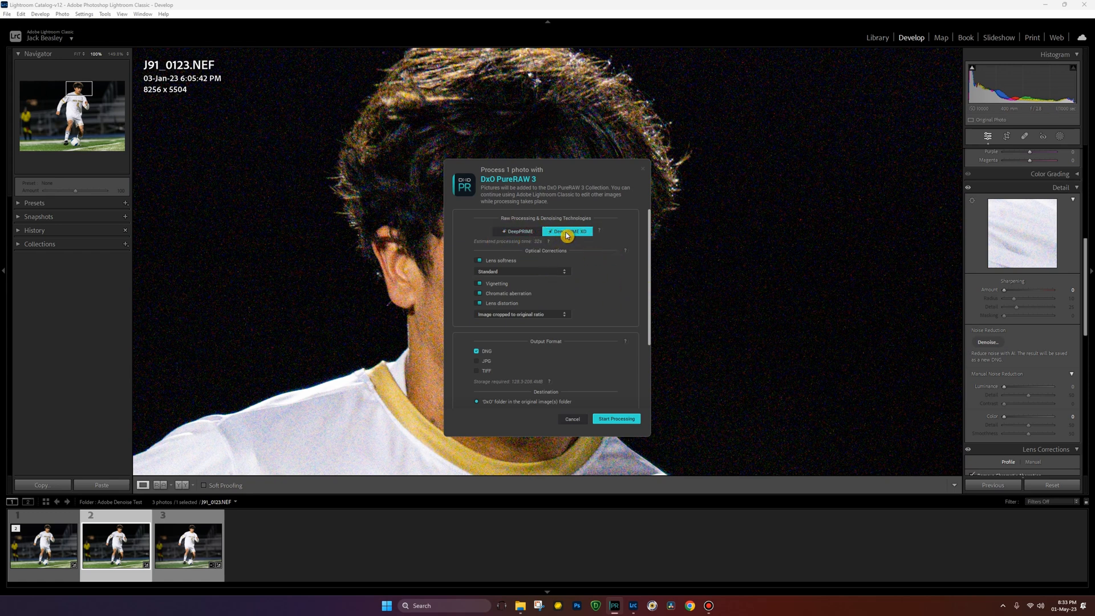
pyautogui.moveTo(602, 234)
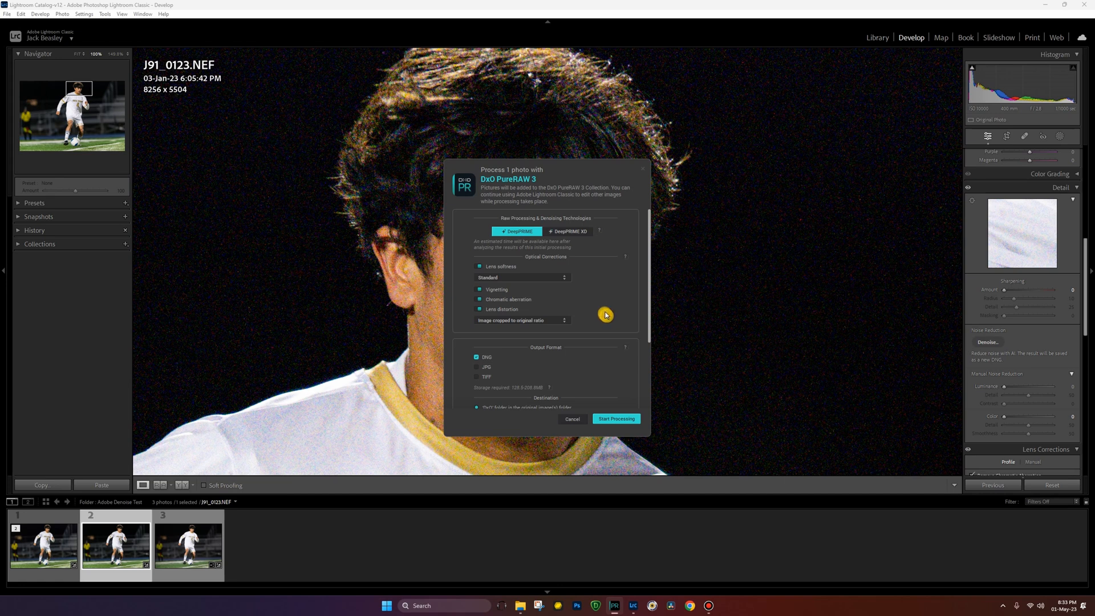
pyautogui.click(625, 419)
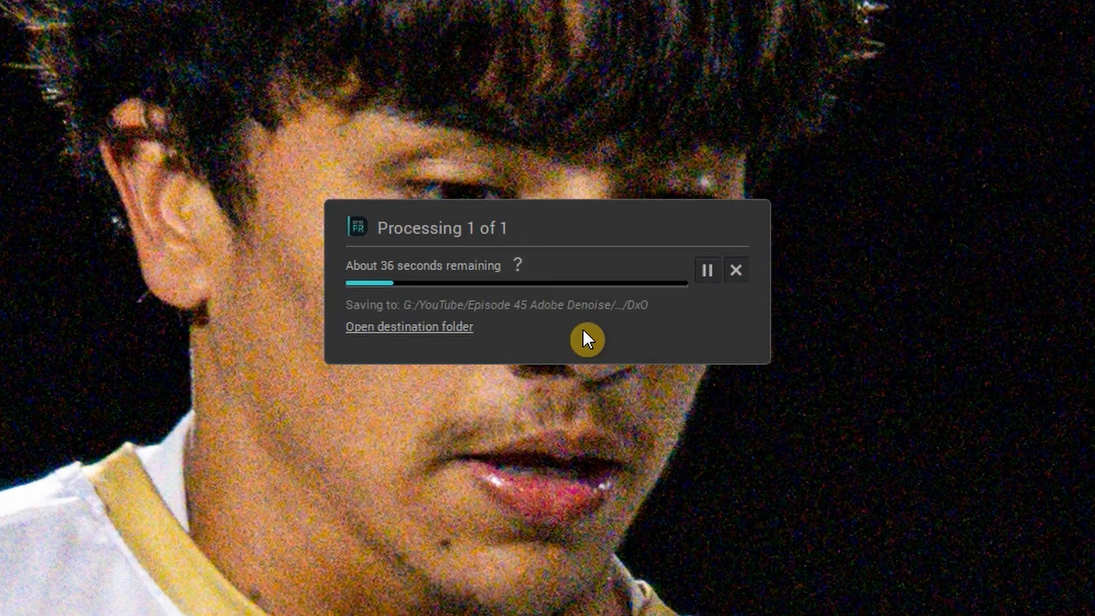
pyautogui.click(399, 323)
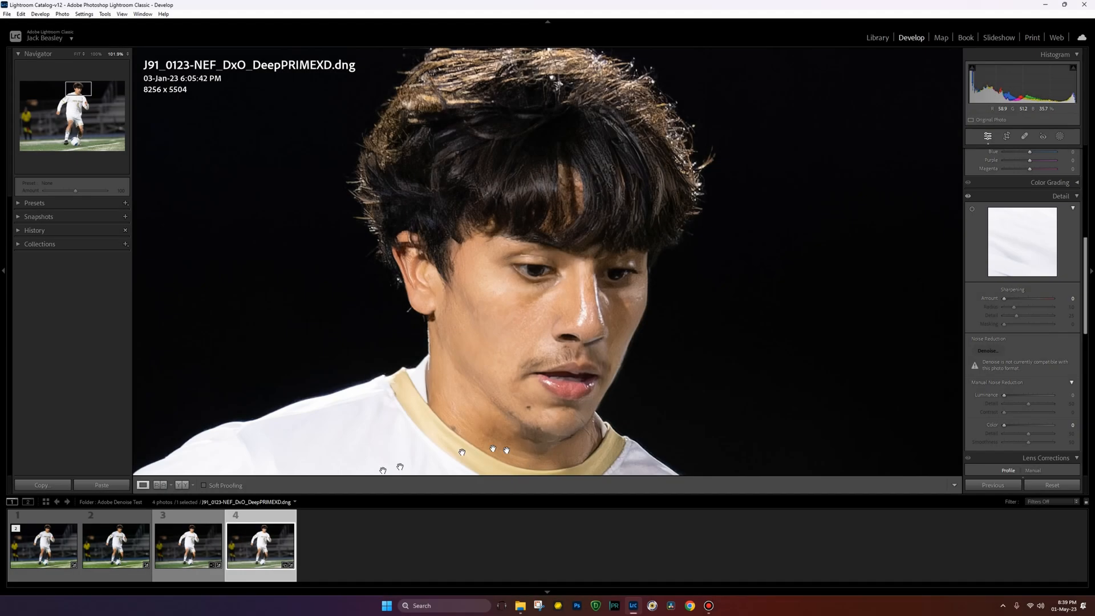
# - Compare the player's face in the DxO DeepPRIME XD DNG, the Lightroom-enhanced DNG and the Topaz-edited TIFF
pyautogui.click(201, 522)
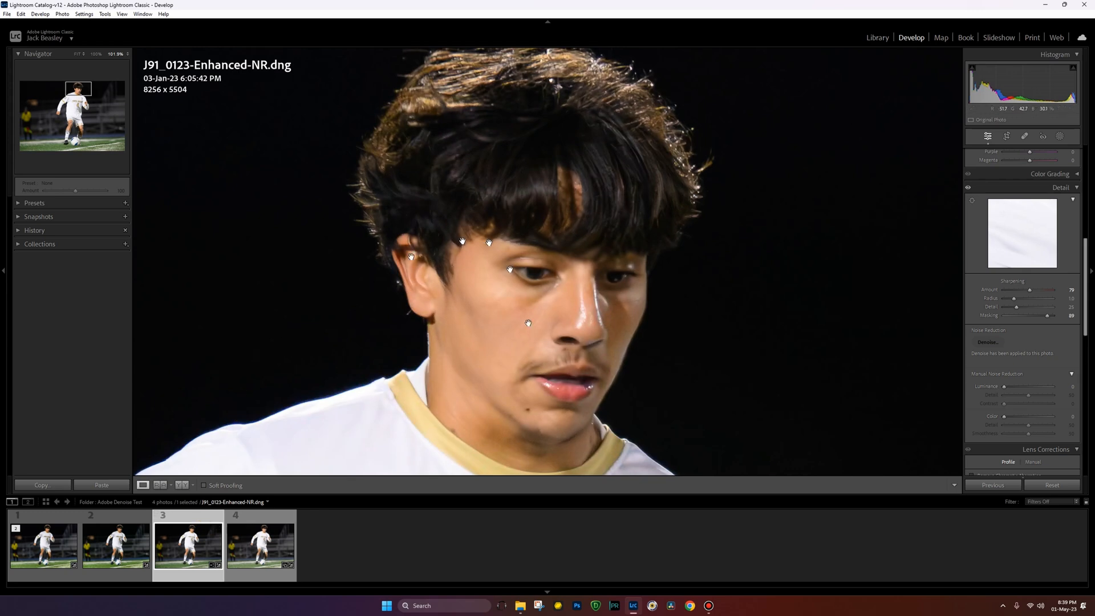
pyautogui.click(48, 523)
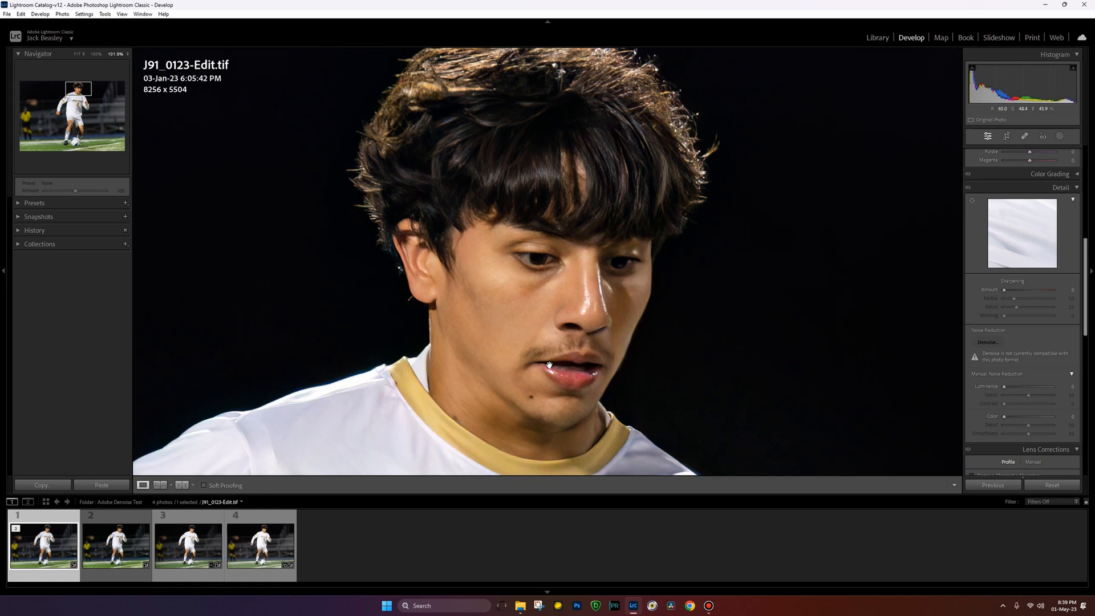
pyautogui.click(194, 522)
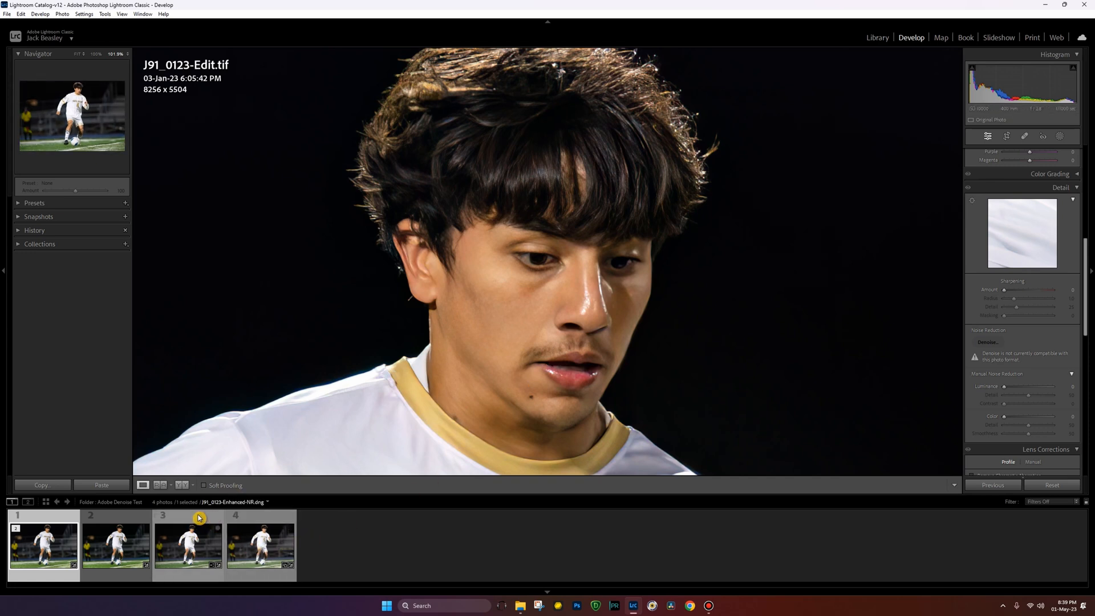
pyautogui.click(199, 519)
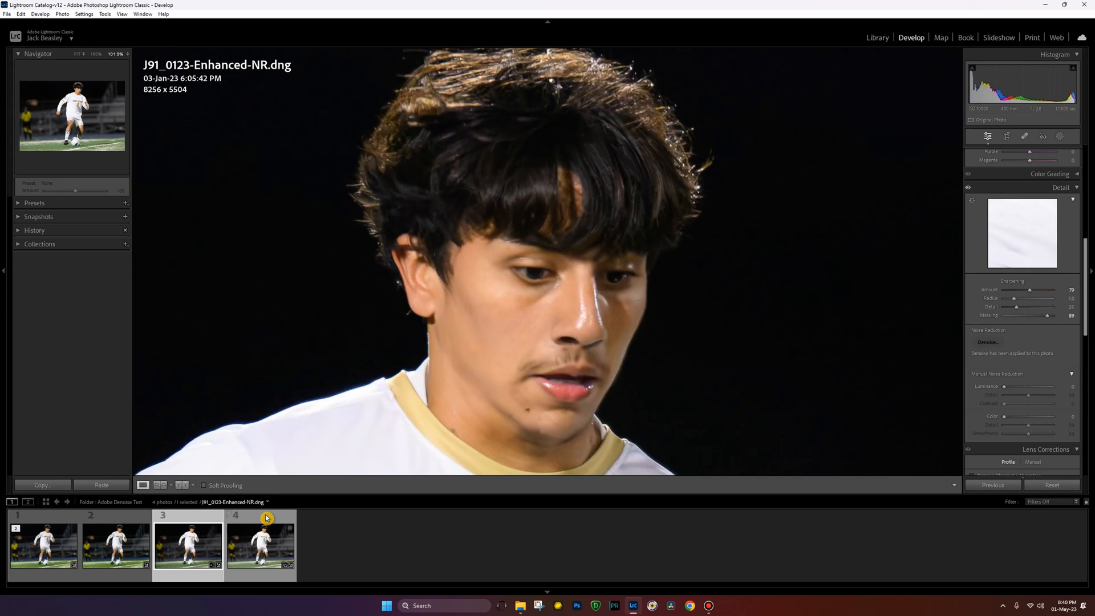
pyautogui.click(266, 517)
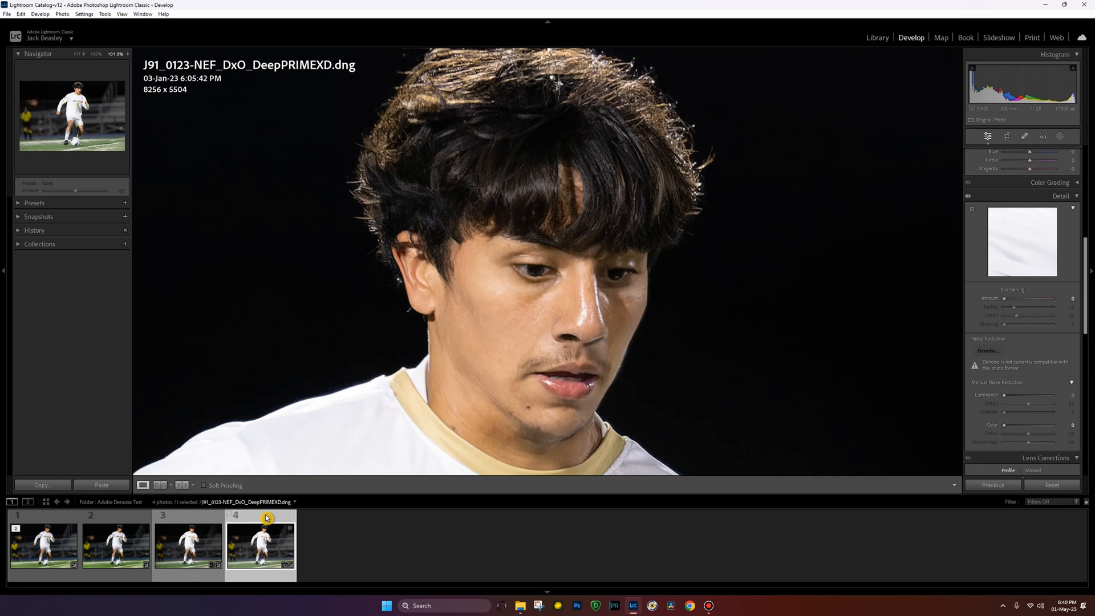
pyautogui.click(66, 519)
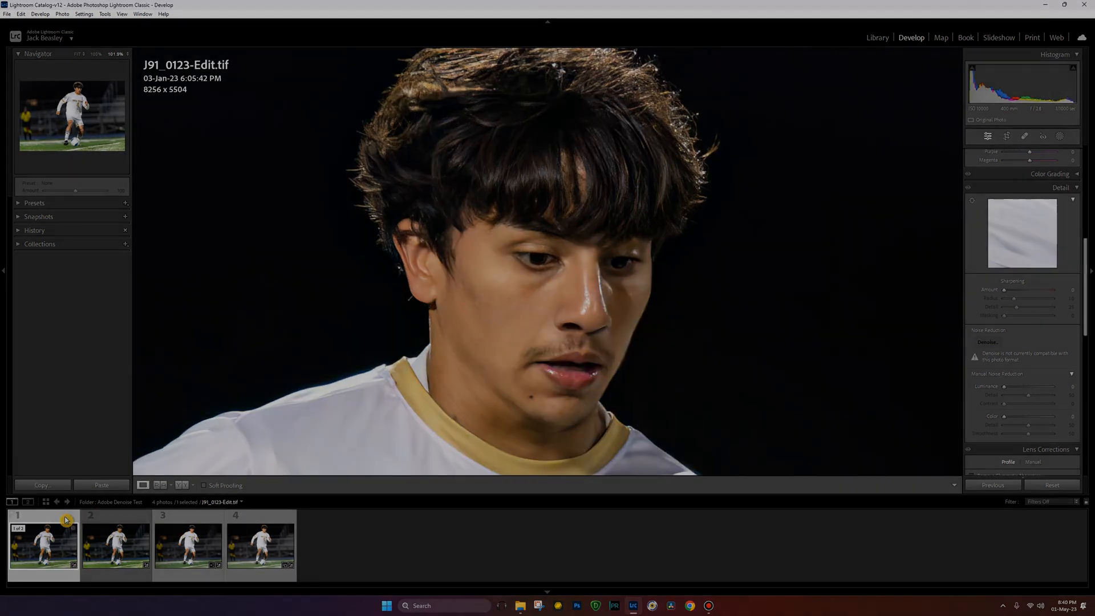